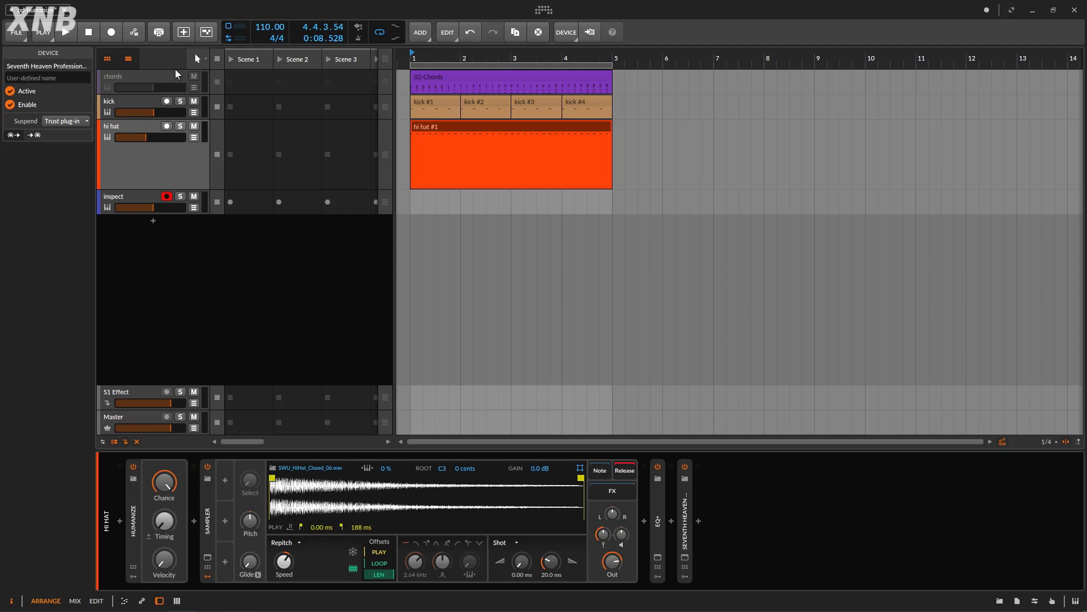
Step: Play the loop from the start and look over the hi hat clip's notes and the hi hat track's device chain
{"action": "left_click", "coordinate": [89, 34]}
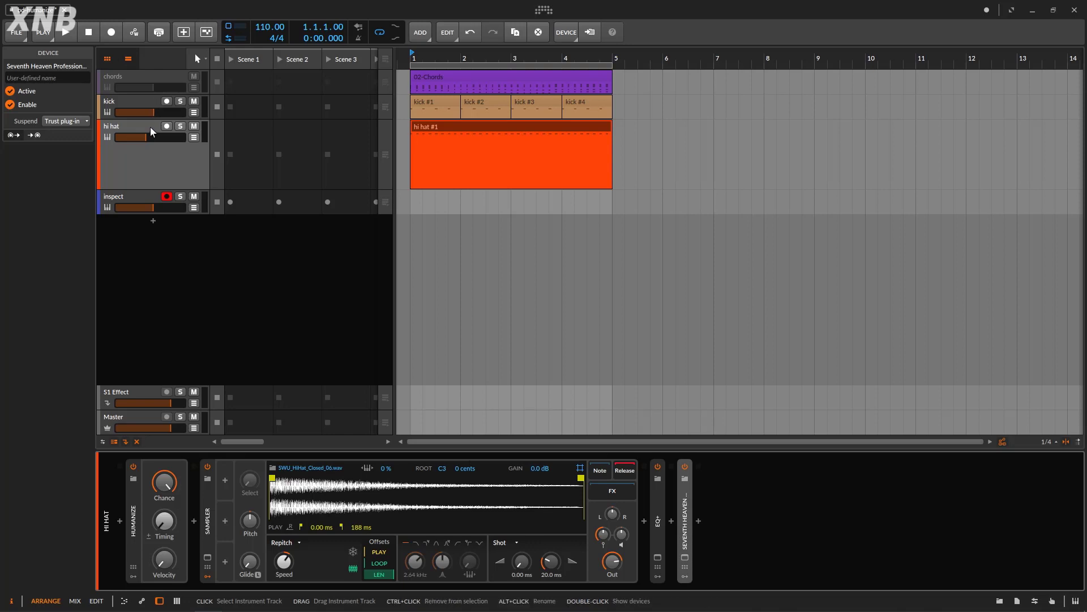
{"action": "left_click", "coordinate": [76, 33]}
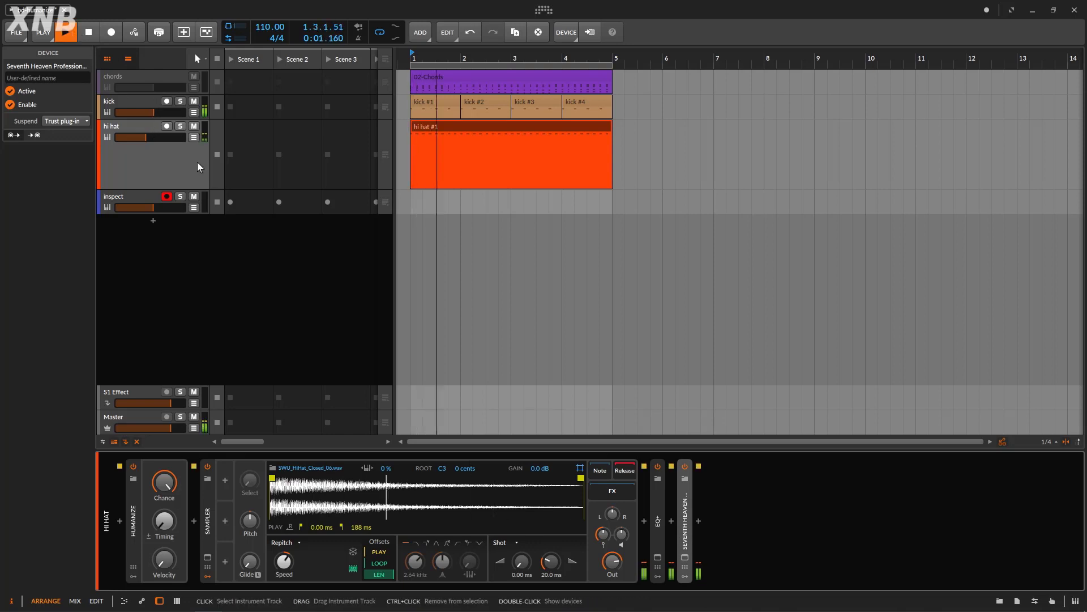
{"action": "left_click", "coordinate": [499, 128]}
{"action": "double_click", "coordinate": [498, 128]}
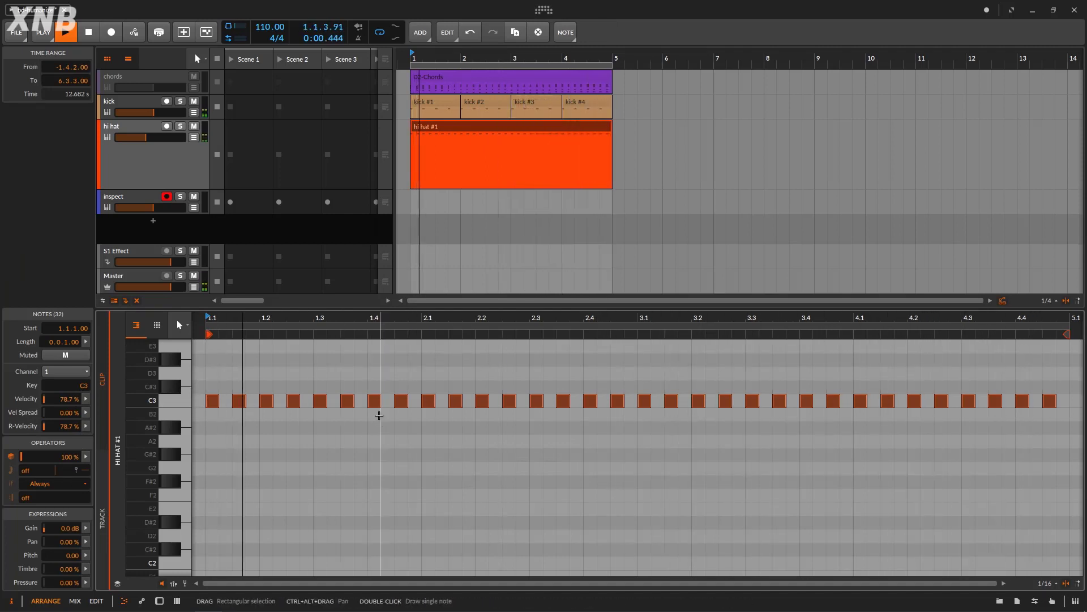
{"action": "double_click", "coordinate": [179, 178]}
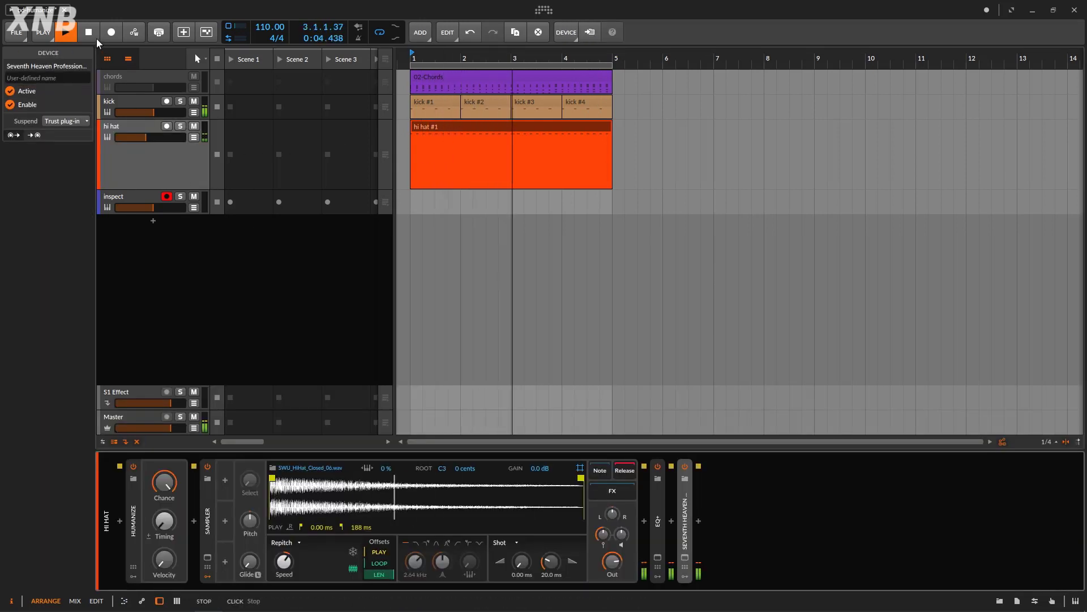
{"action": "key", "text": "space"}
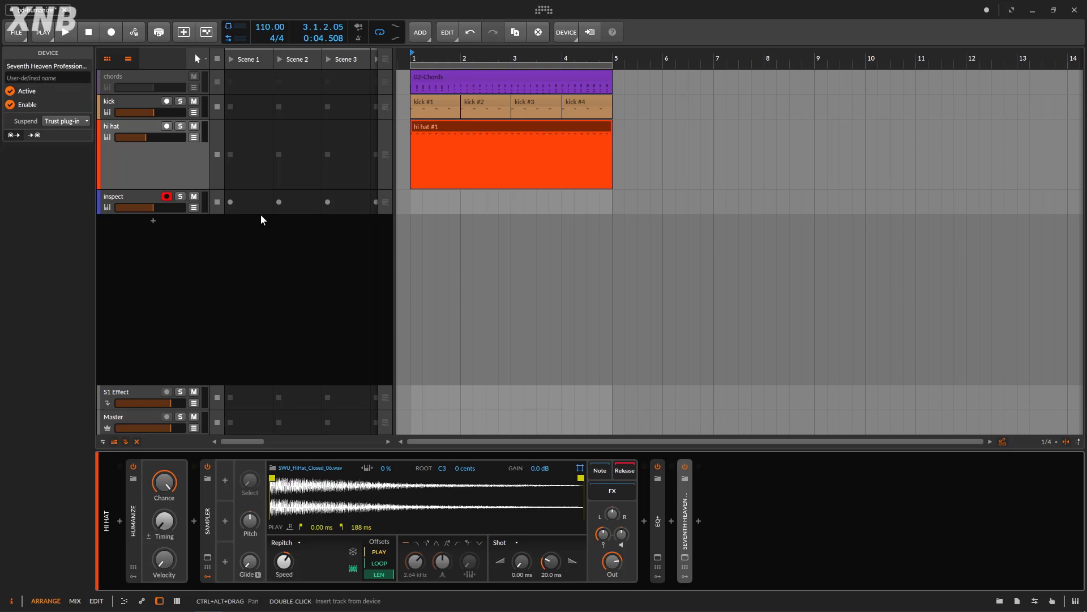
{"action": "double_click", "coordinate": [543, 124]}
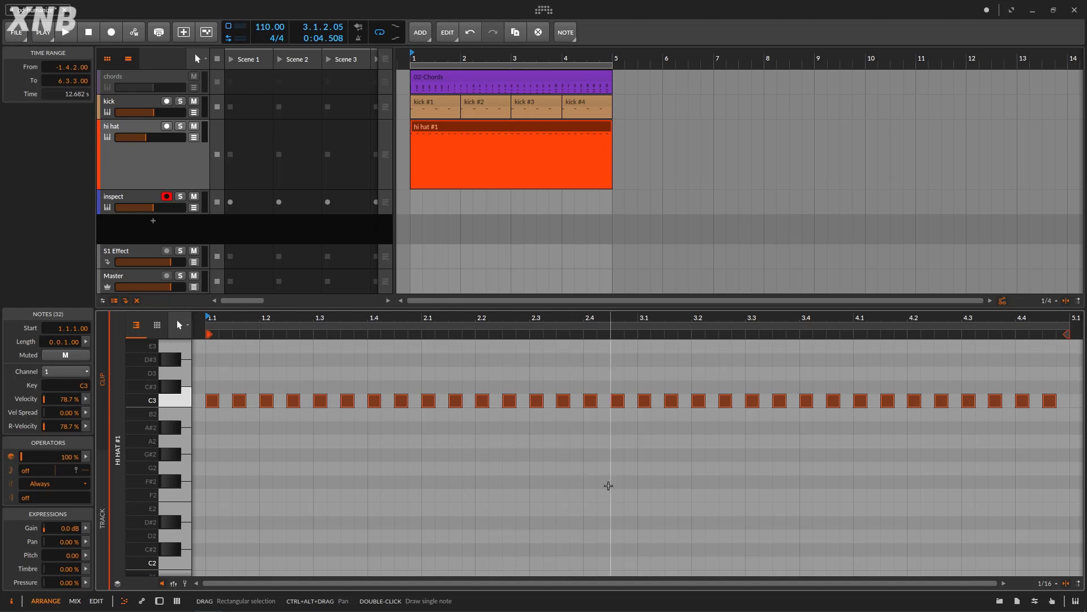
{"action": "double_click", "coordinate": [161, 167]}
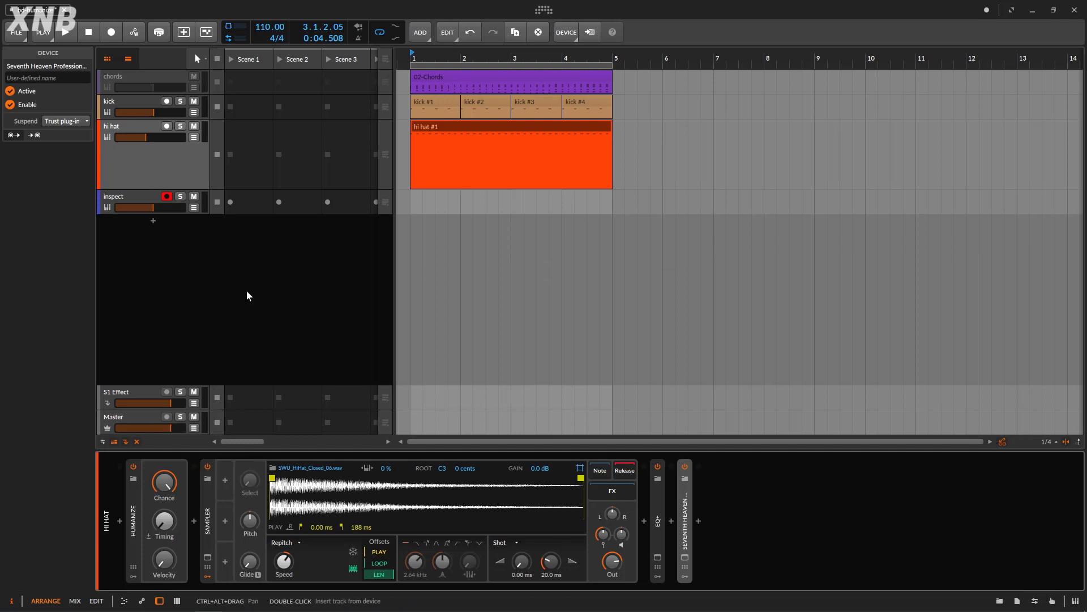
Step: Try to nudge the hi hat clip's second note slightly earlier and its third note slightly later off the grid, undoing both moves
{"action": "double_click", "coordinate": [501, 126]}
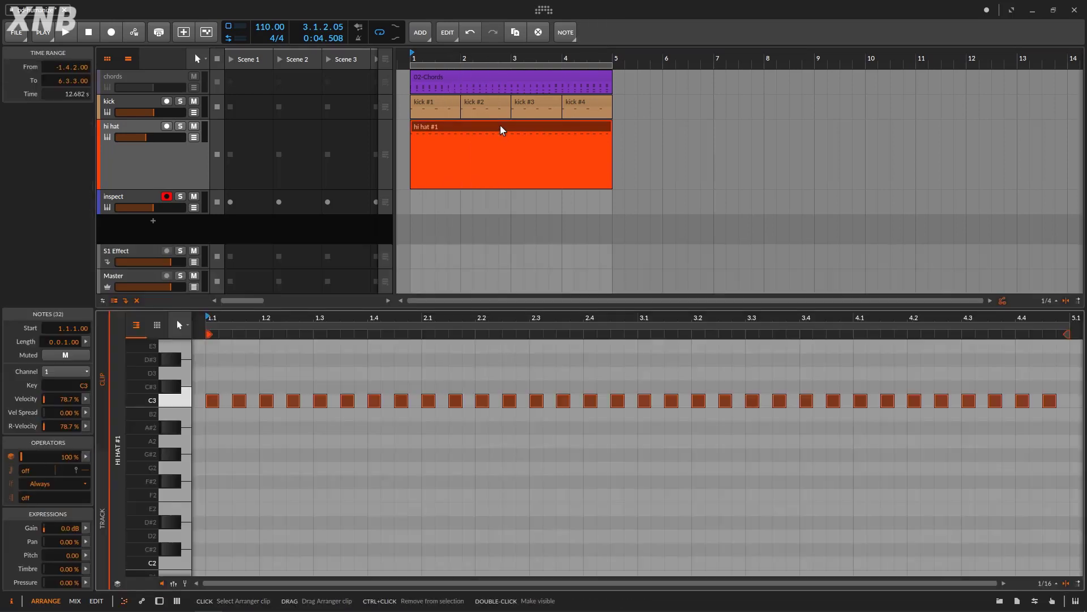
{"action": "left_click_drag", "start_coordinate": [233, 318], "coordinate": [312, 402]}
{"action": "left_click", "coordinate": [335, 385]}
{"action": "left_click", "coordinate": [328, 401]}
{"action": "left_click", "coordinate": [397, 403]}
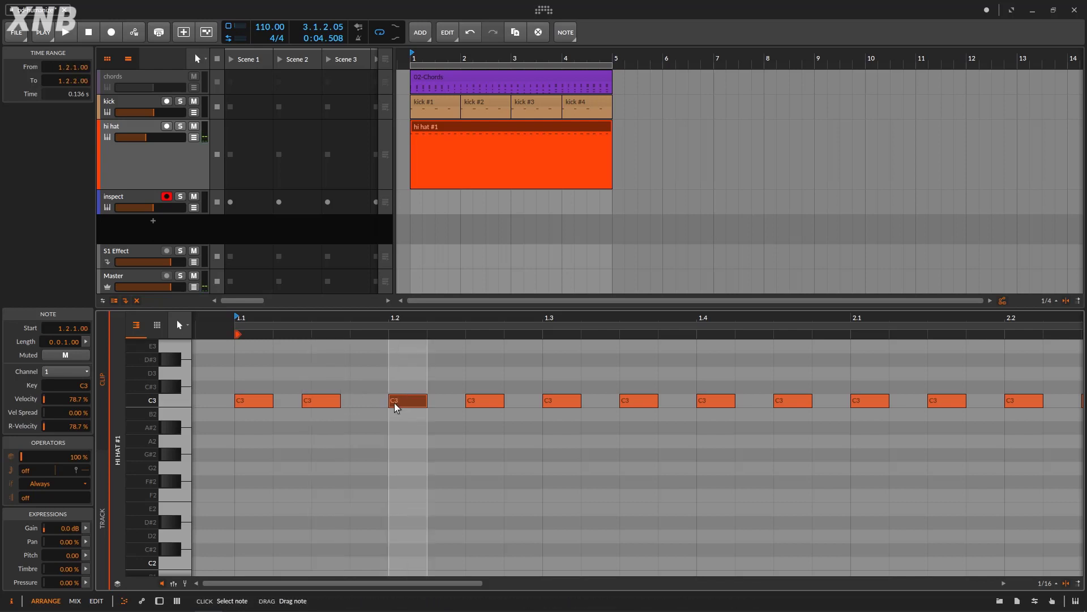
{"action": "left_click_drag", "start_coordinate": [406, 407], "coordinate": [408, 408]}
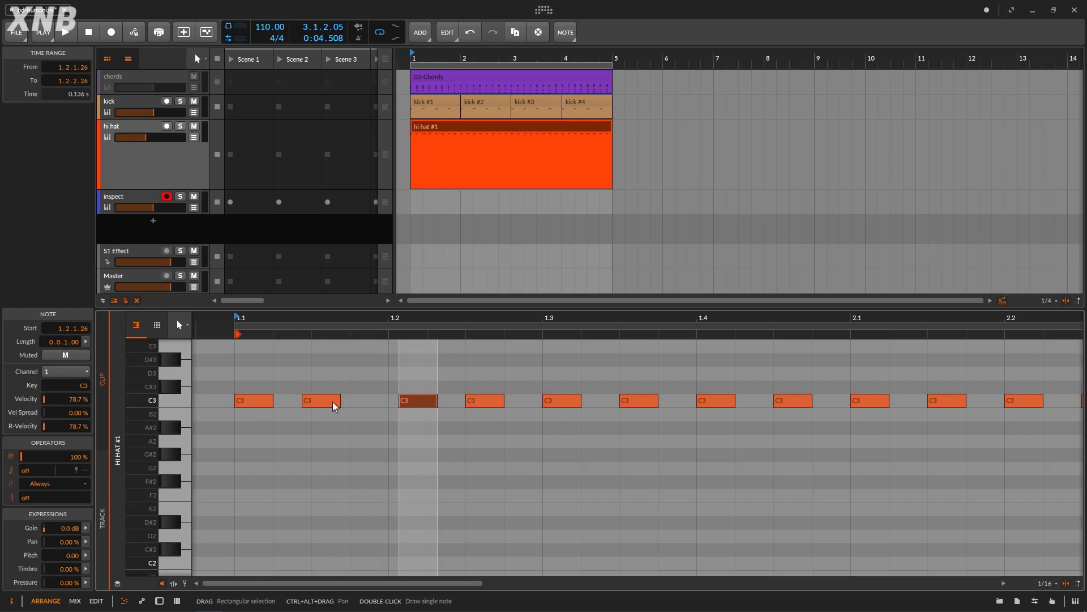
{"action": "key", "text": "ctrl+z"}
{"action": "key", "text": "ctrl+z"}
Step: Play the loop while raising the hi hat Humanize device's Timing as far as 37.25 ms, and bring it back down
{"action": "left_click", "coordinate": [161, 154]}
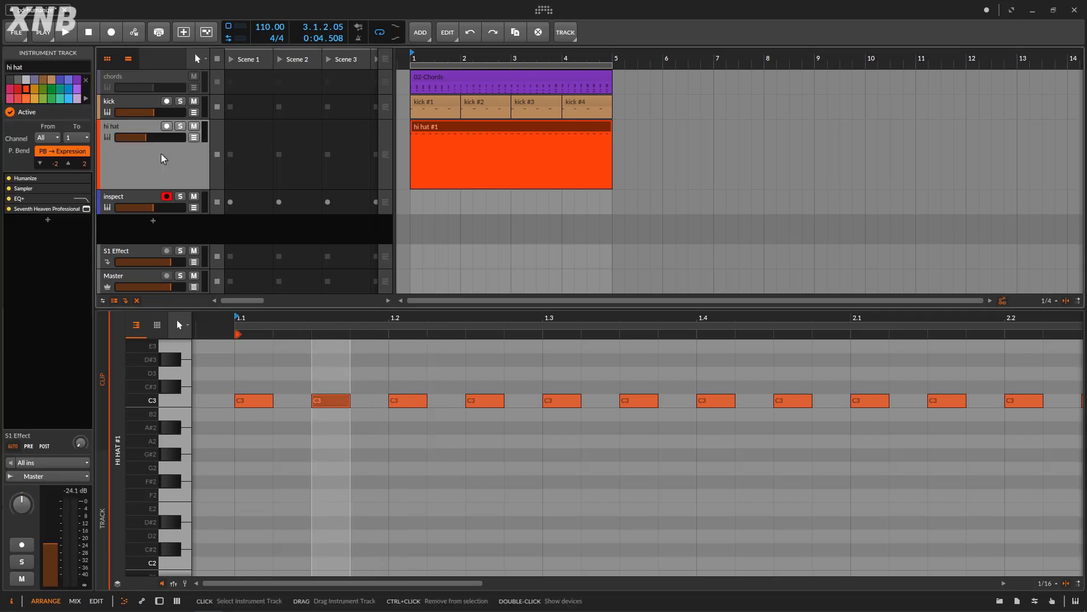
{"action": "double_click", "coordinate": [161, 154]}
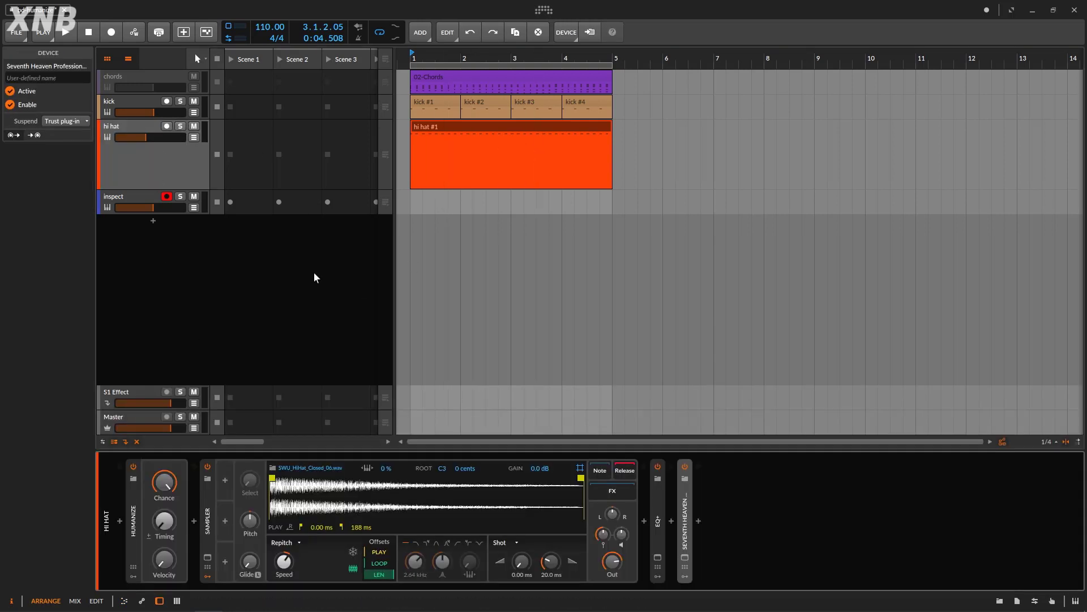
{"action": "key", "text": "space"}
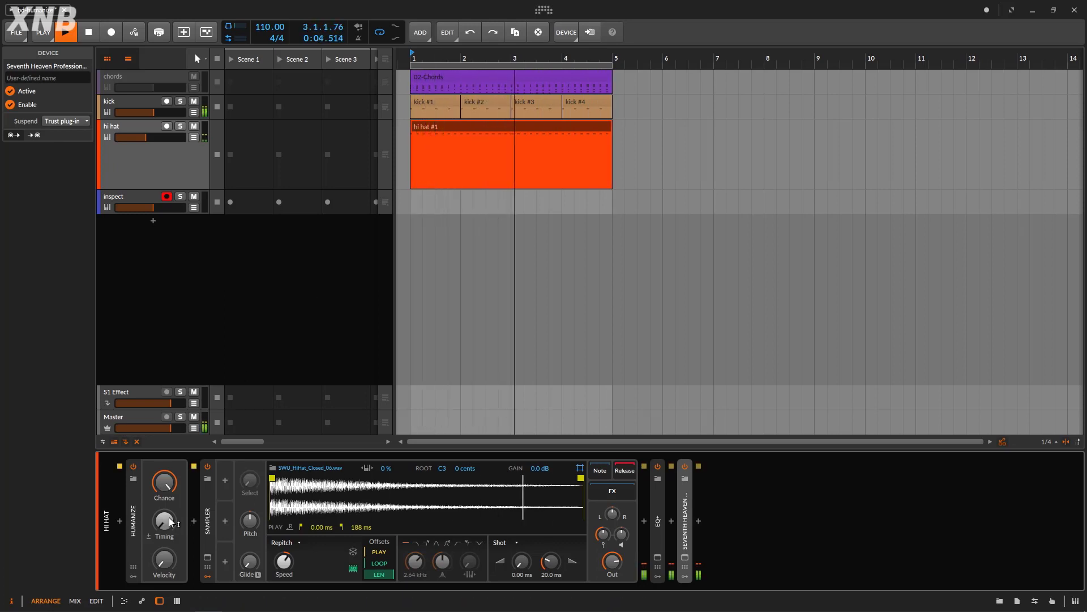
{"action": "left_click_drag", "start_coordinate": [171, 522], "coordinate": [171, 501]}
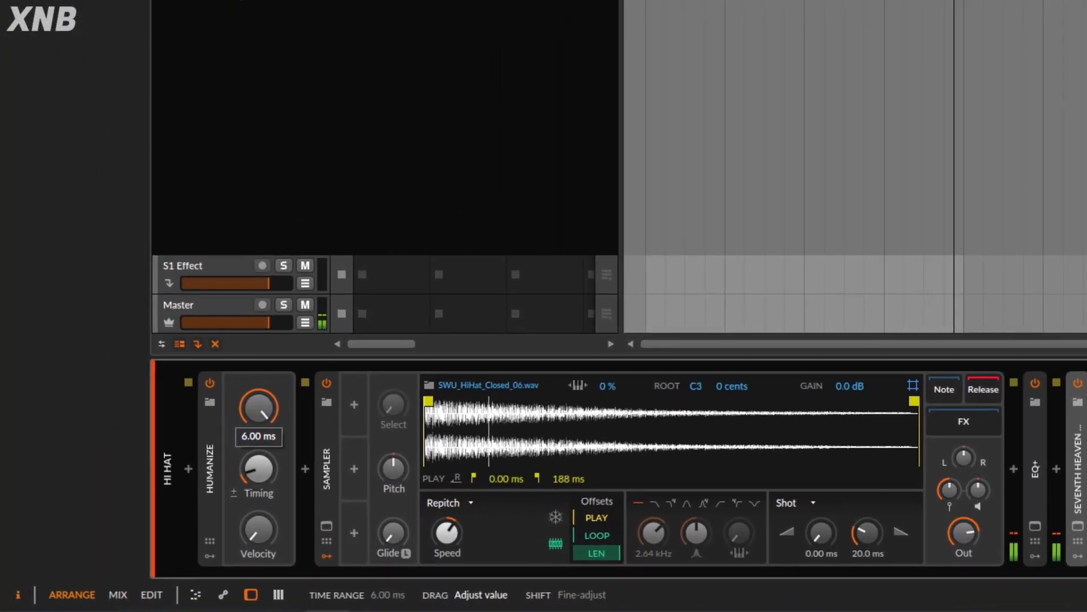
{"action": "left_click_drag", "start_coordinate": [259, 408], "coordinate": [258, 339]}
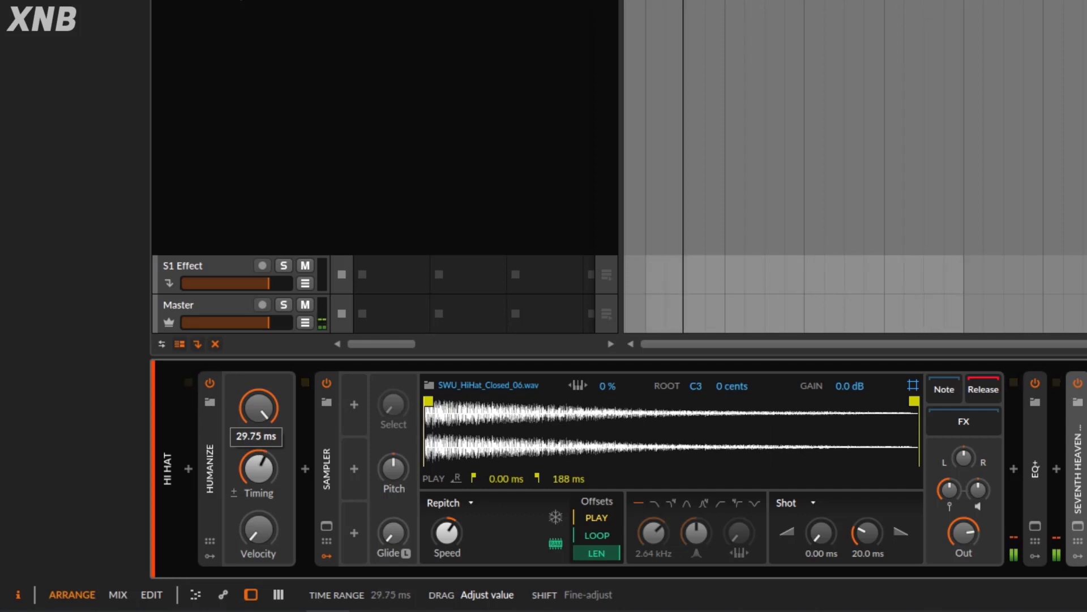
{"action": "left_click_drag", "start_coordinate": [258, 468], "coordinate": [259, 458]}
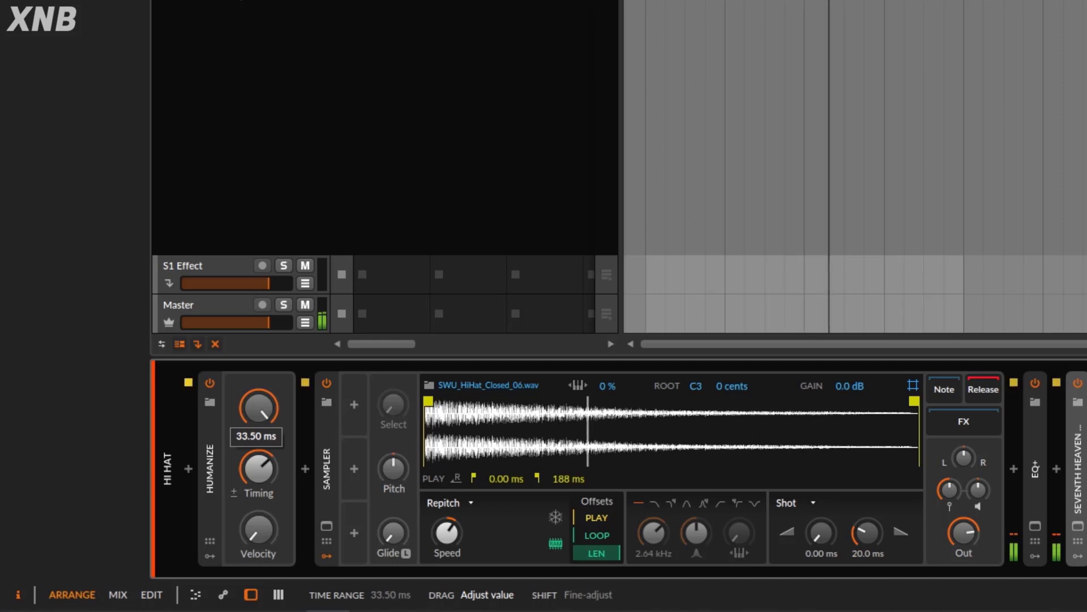
{"action": "left_click_drag", "start_coordinate": [259, 408], "coordinate": [259, 398]}
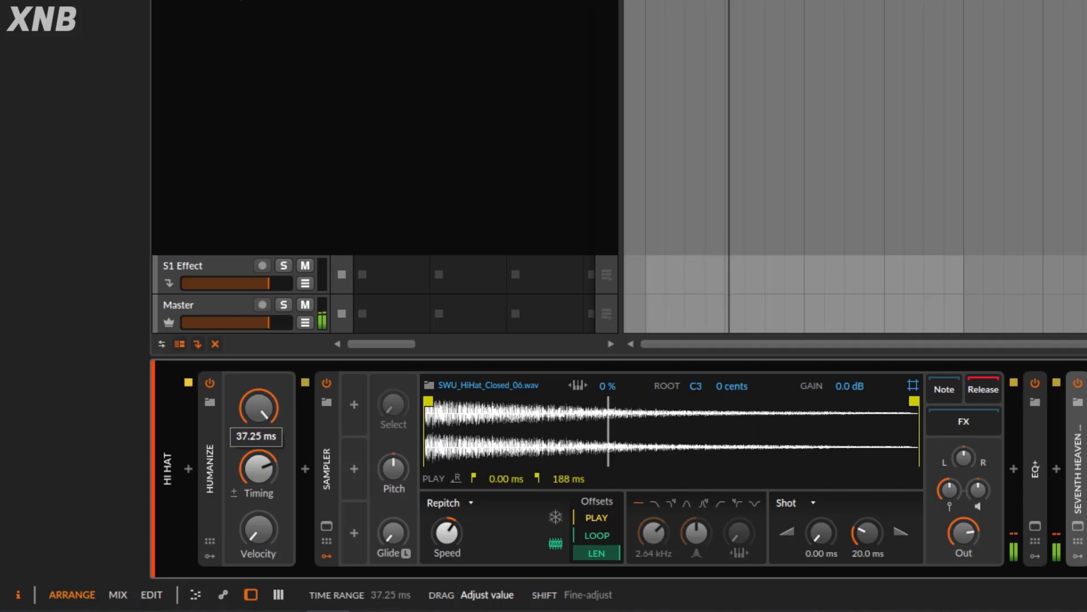
{"action": "left_click_drag", "start_coordinate": [259, 408], "coordinate": [258, 440]}
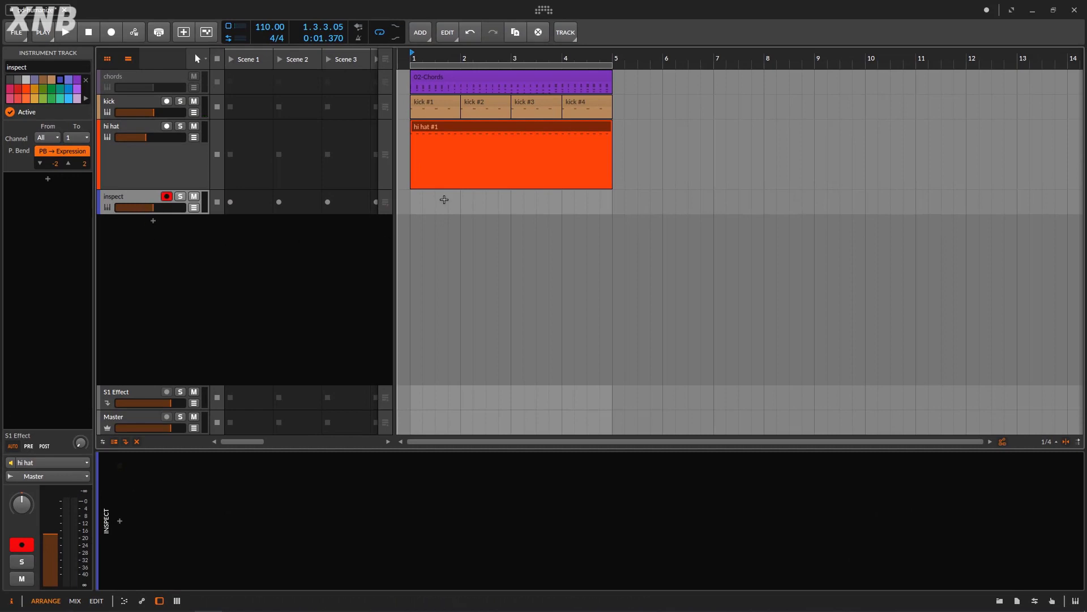
Step: Record the humanized hi hat notes onto the inspect track across the four-bar loop
{"action": "left_click", "coordinate": [160, 171]}
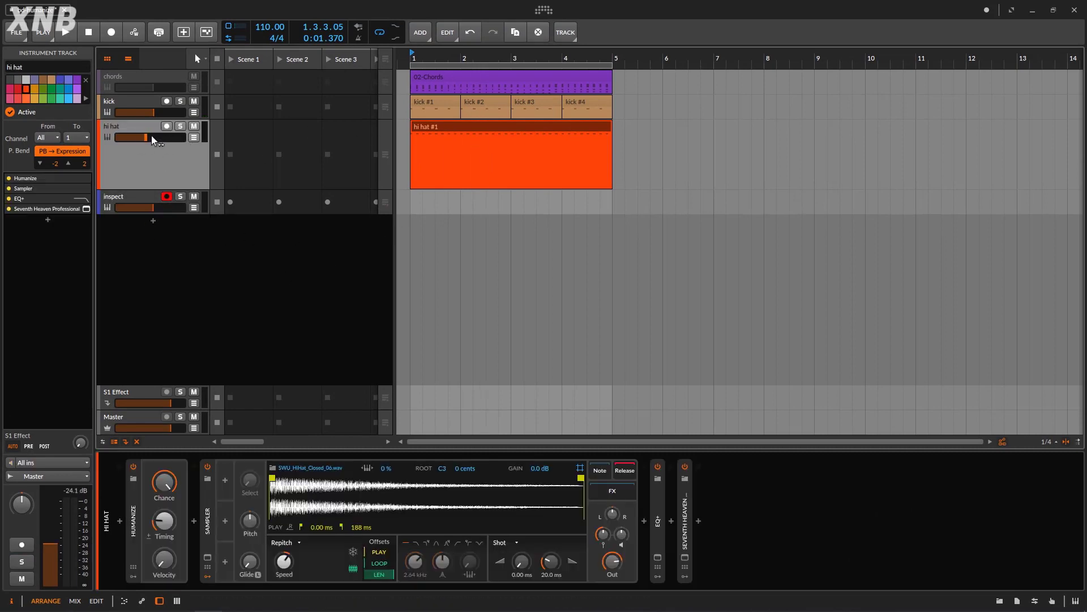
{"action": "left_click", "coordinate": [67, 32]}
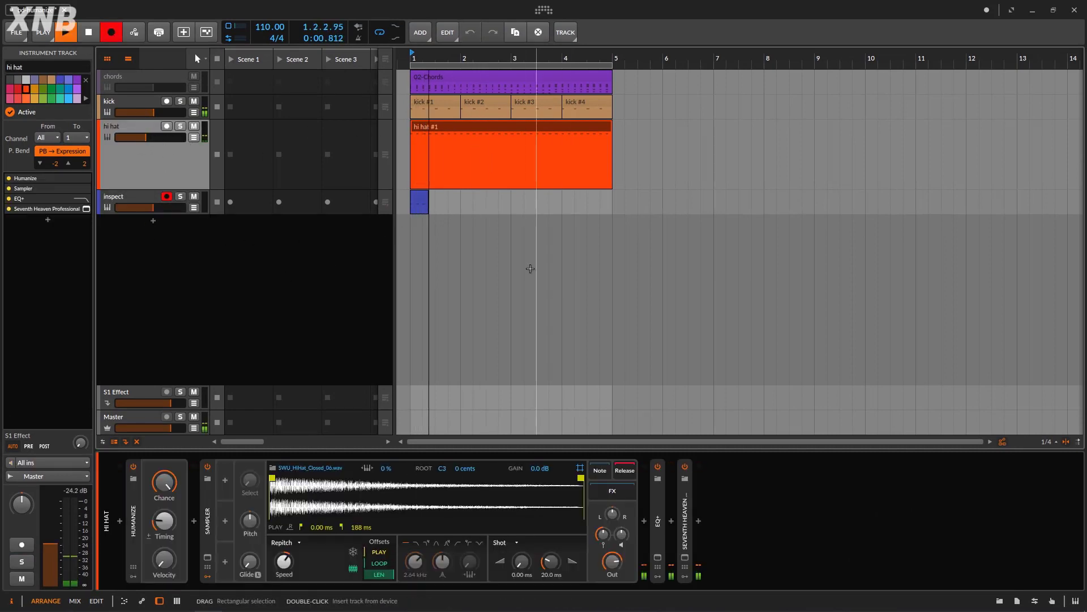
{"action": "left_click", "coordinate": [88, 35]}
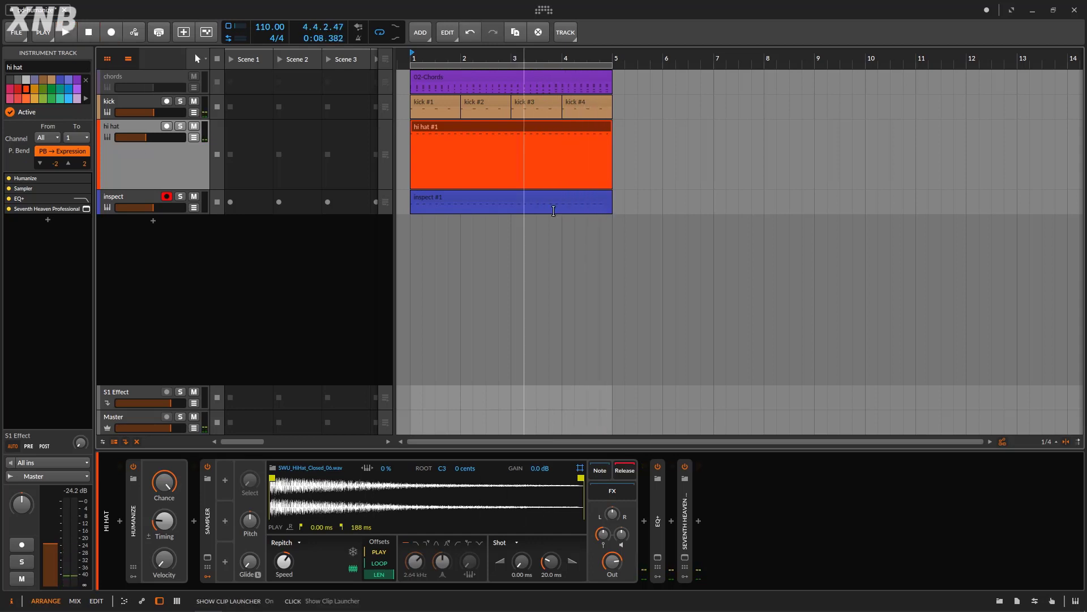
Step: Examine the recorded inspect clip's C3 notes, comparing their start positions with the grid lines
{"action": "double_click", "coordinate": [523, 199]}
{"action": "scroll", "coordinate": [466, 483], "scroll_direction": "down", "scroll_amount": 12}
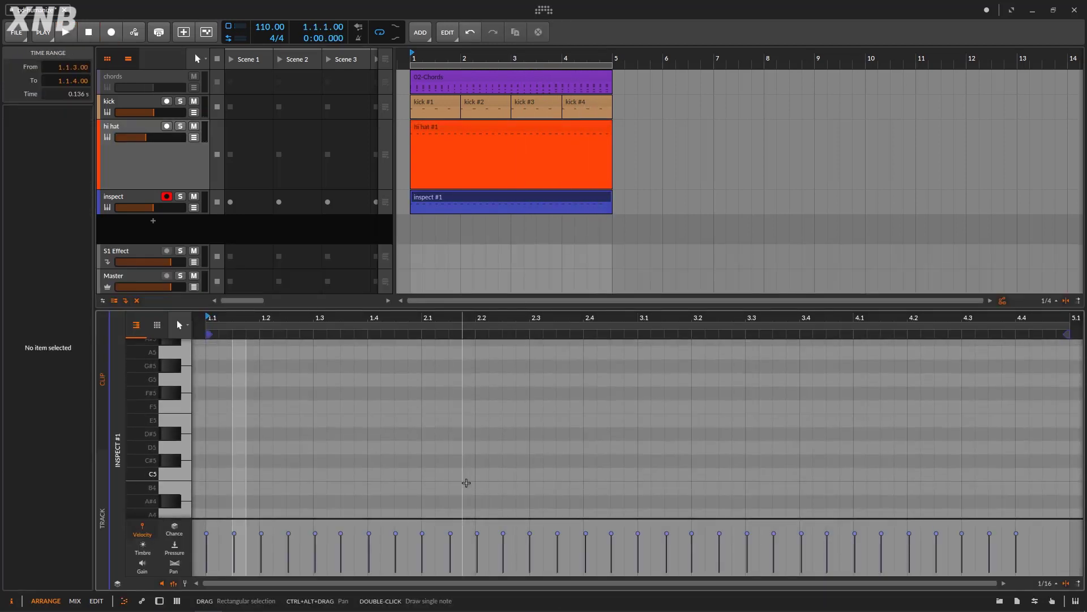
{"action": "scroll", "coordinate": [466, 481], "scroll_direction": "down", "scroll_amount": 5}
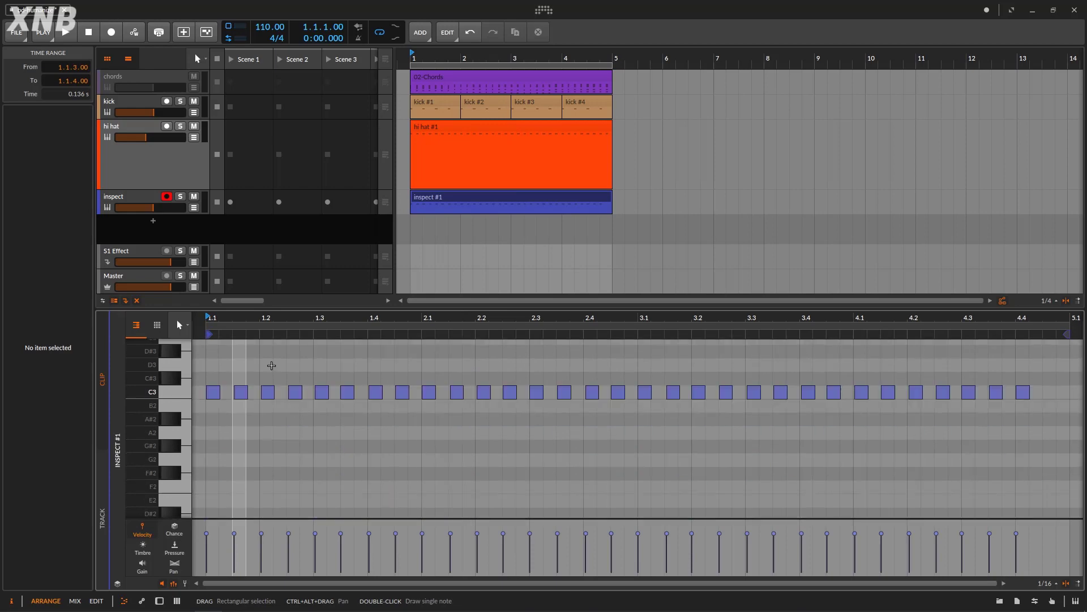
{"action": "left_click_drag", "start_coordinate": [259, 322], "coordinate": [368, 374]}
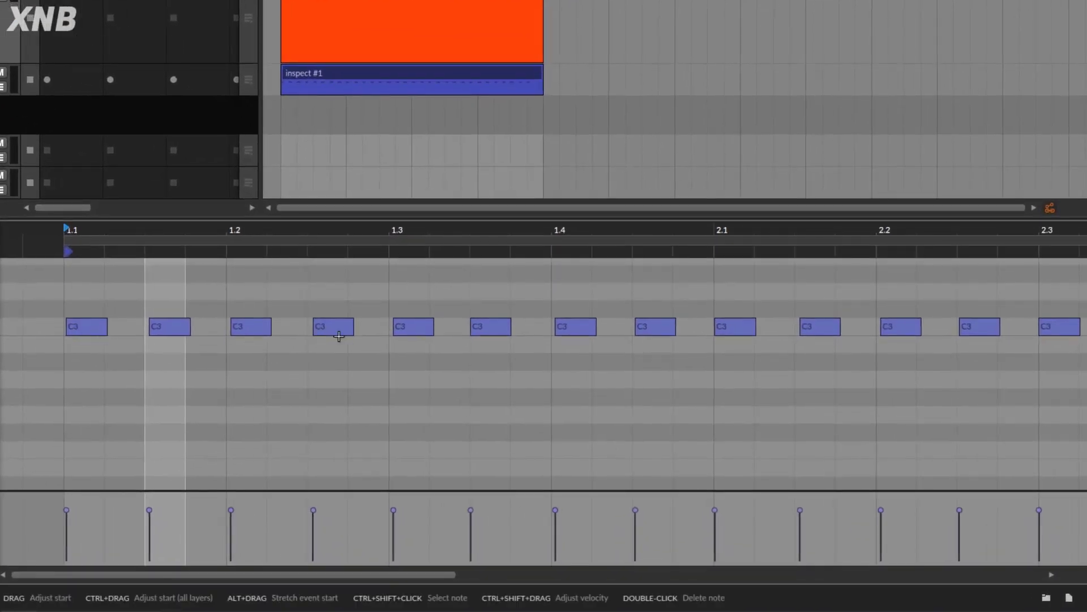
{"action": "left_click", "coordinate": [481, 331]}
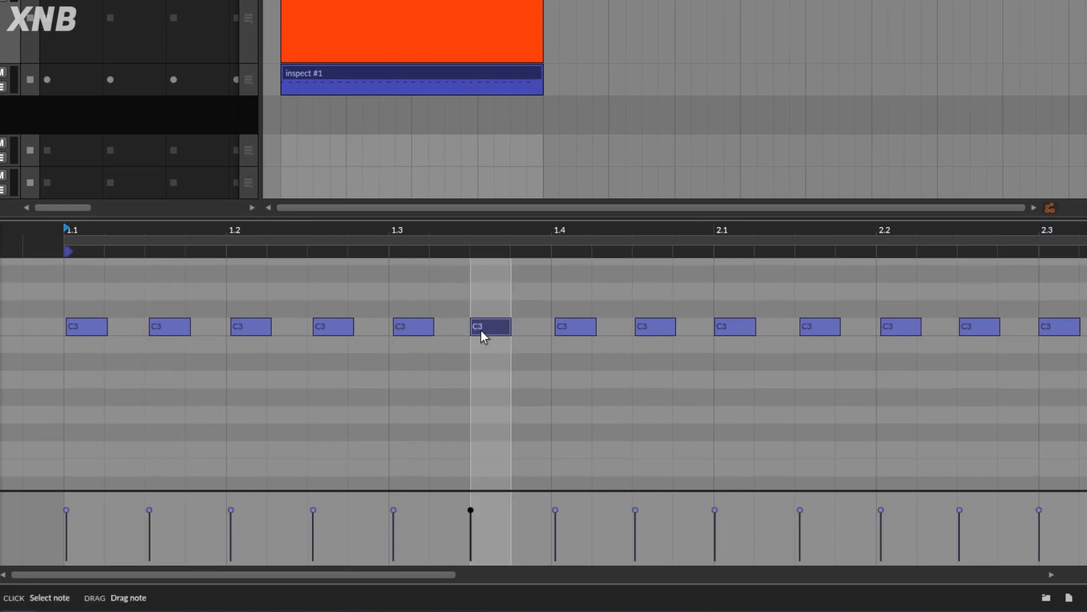
{"action": "left_click", "coordinate": [76, 326]}
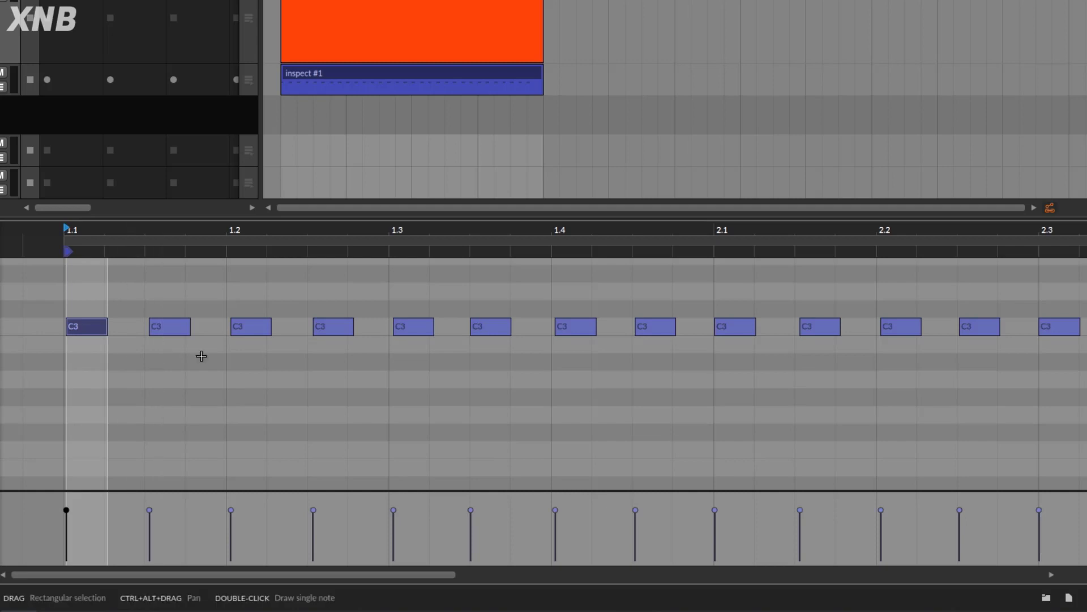
{"action": "left_click", "coordinate": [329, 328]}
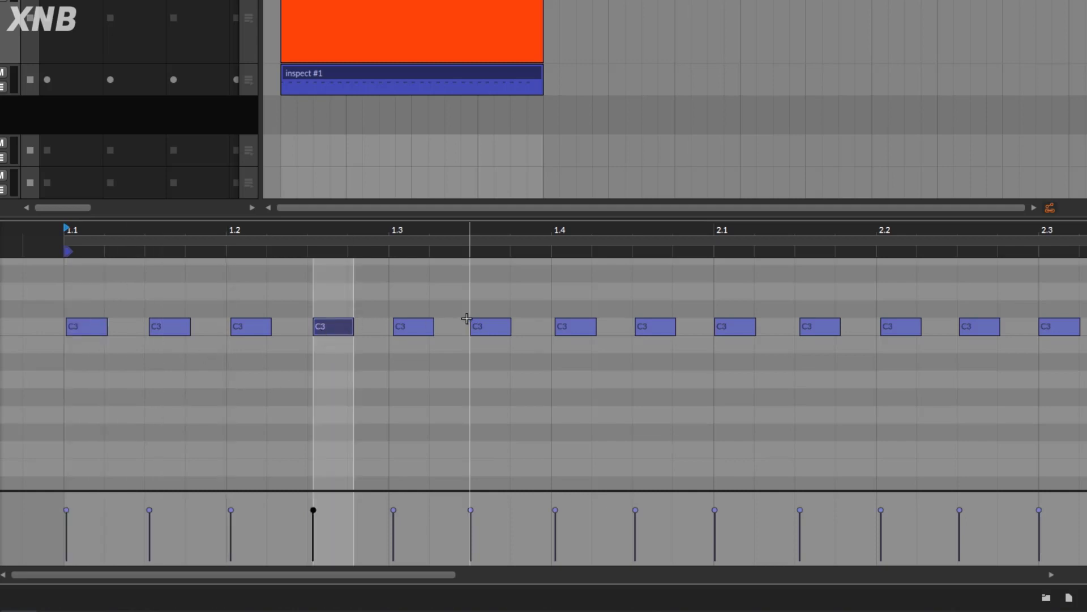
{"action": "left_click_drag", "start_coordinate": [568, 250], "coordinate": [435, 237]}
{"action": "mouse_move", "coordinate": [419, 249]}
{"action": "left_mouse_down"}
{"action": "mouse_move", "coordinate": [420, 229]}
{"action": "mouse_move", "coordinate": [419, 255]}
{"action": "left_mouse_up"}
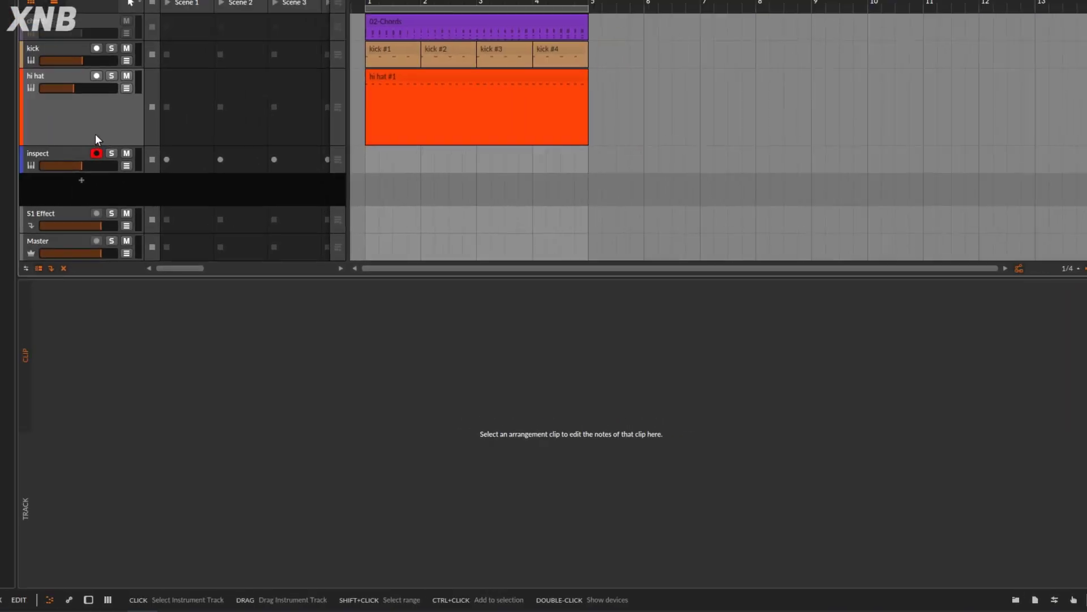
Step: Set the Timing of the hi hat track's Humanize device to 4.75 ms
{"action": "double_click", "coordinate": [95, 136]}
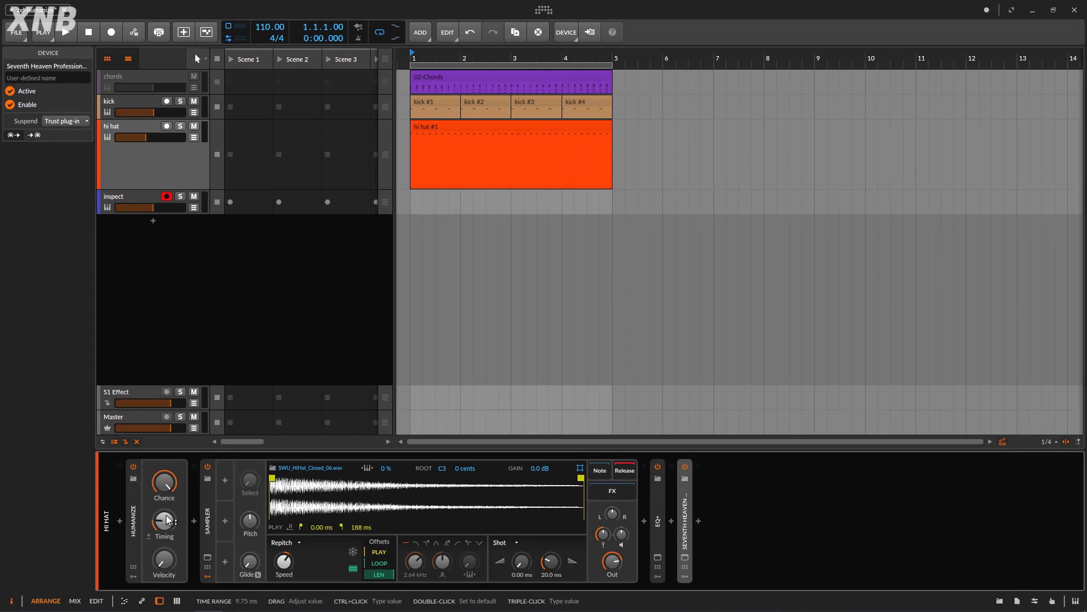
{"action": "left_click_drag", "start_coordinate": [168, 519], "coordinate": [167, 535]}
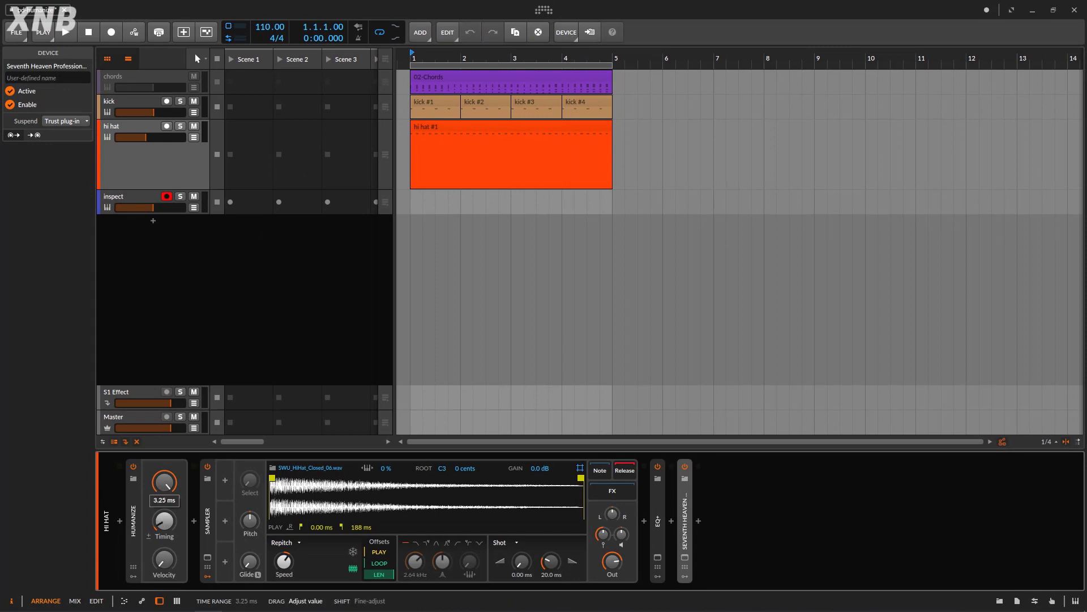
{"action": "left_click_drag", "start_coordinate": [164, 482], "coordinate": [163, 476]}
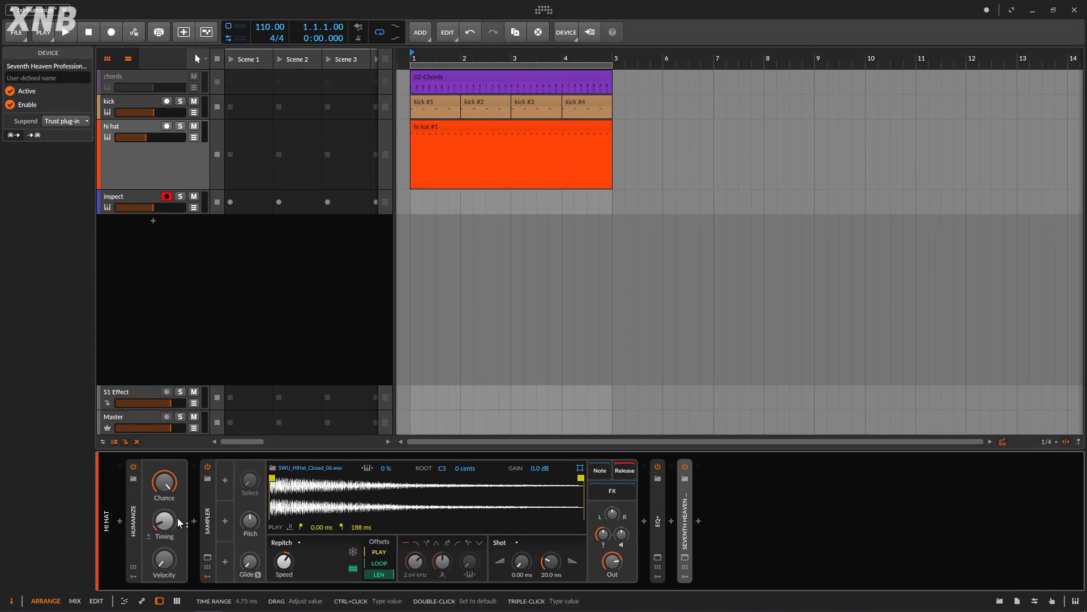
{"action": "left_click", "coordinate": [518, 247]}
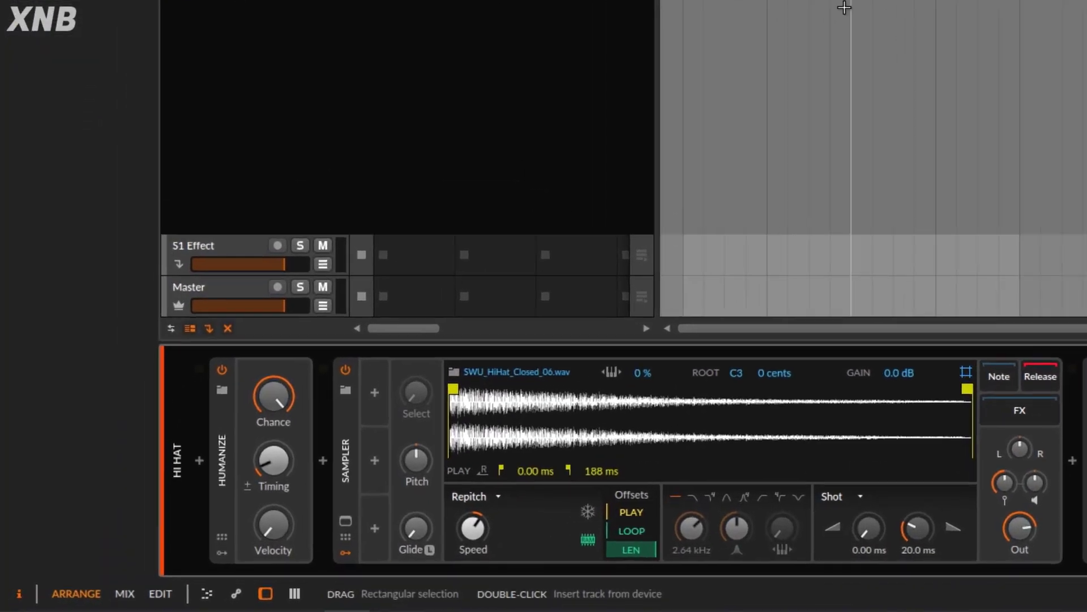
Step: Enable the ± timing option on the hi hat's Humanize device and increase its Timing amount
{"action": "left_click", "coordinate": [251, 485]}
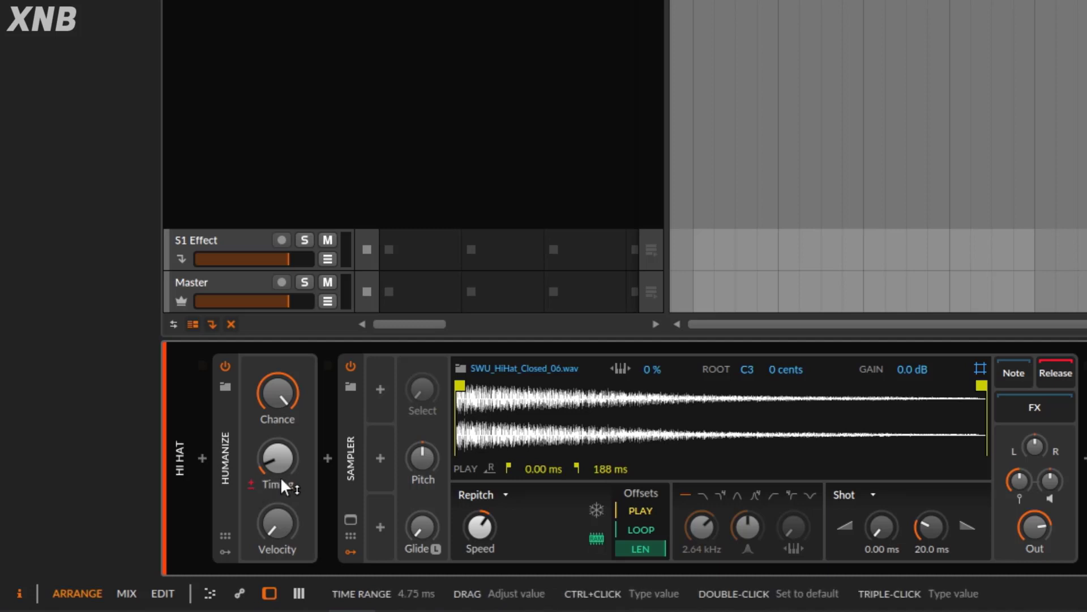
{"action": "left_click_drag", "start_coordinate": [281, 467], "coordinate": [277, 431]}
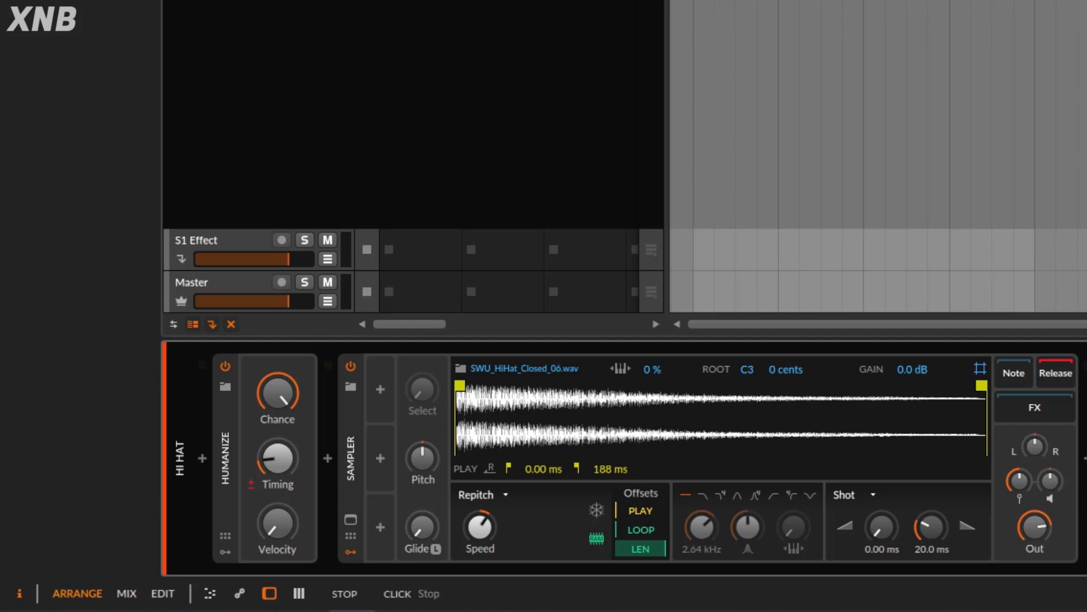
{"action": "left_click_drag", "start_coordinate": [275, 456], "coordinate": [275, 425]}
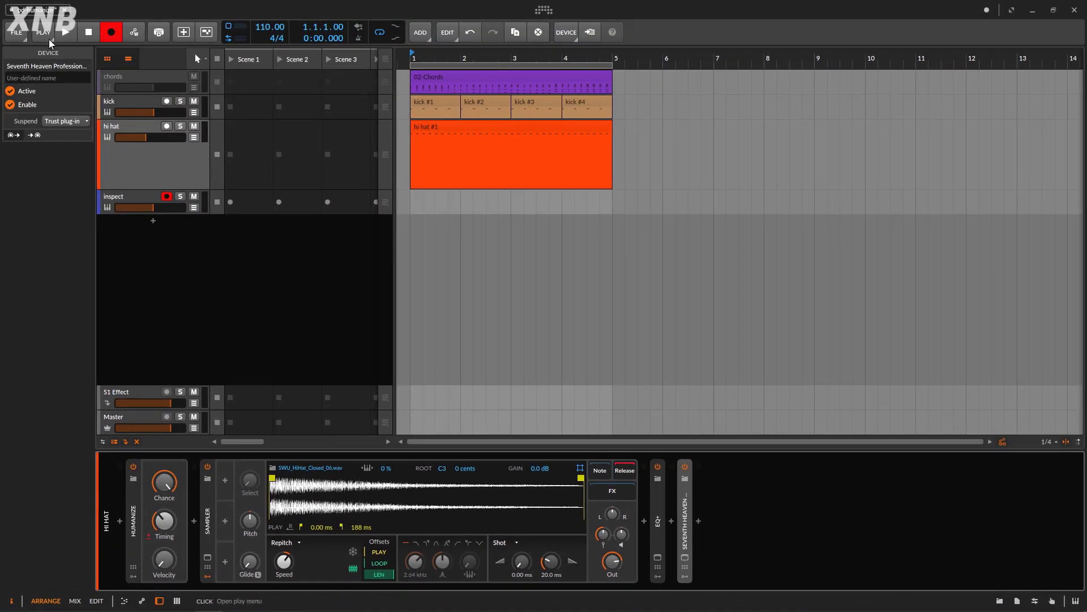
Step: Record the hi hat notes with the ± timing variation onto the inspect track across all four bars
{"action": "left_click", "coordinate": [66, 32]}
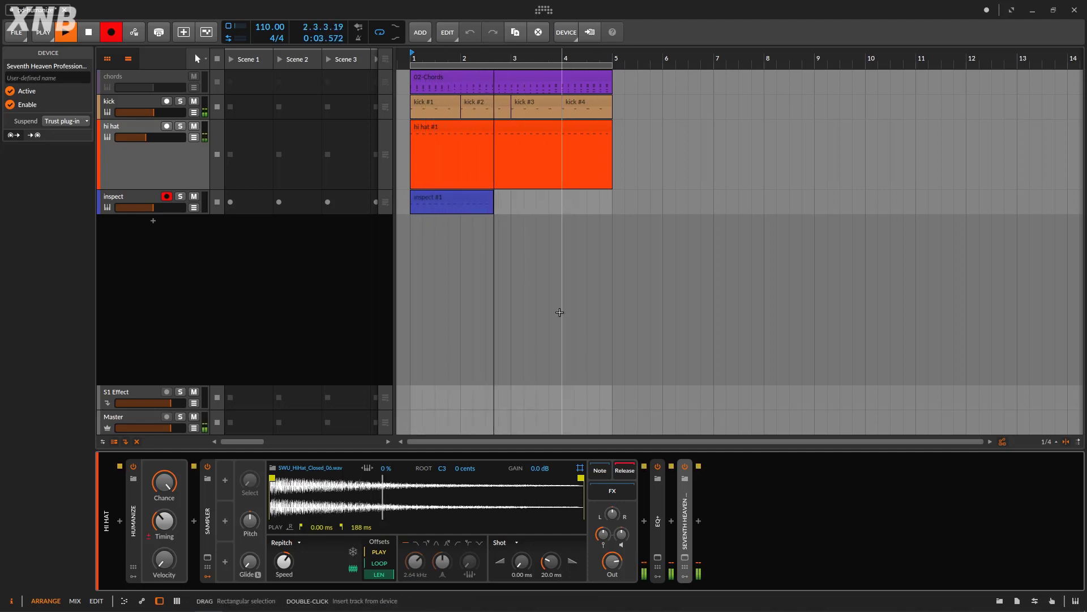
{"action": "left_click", "coordinate": [87, 33]}
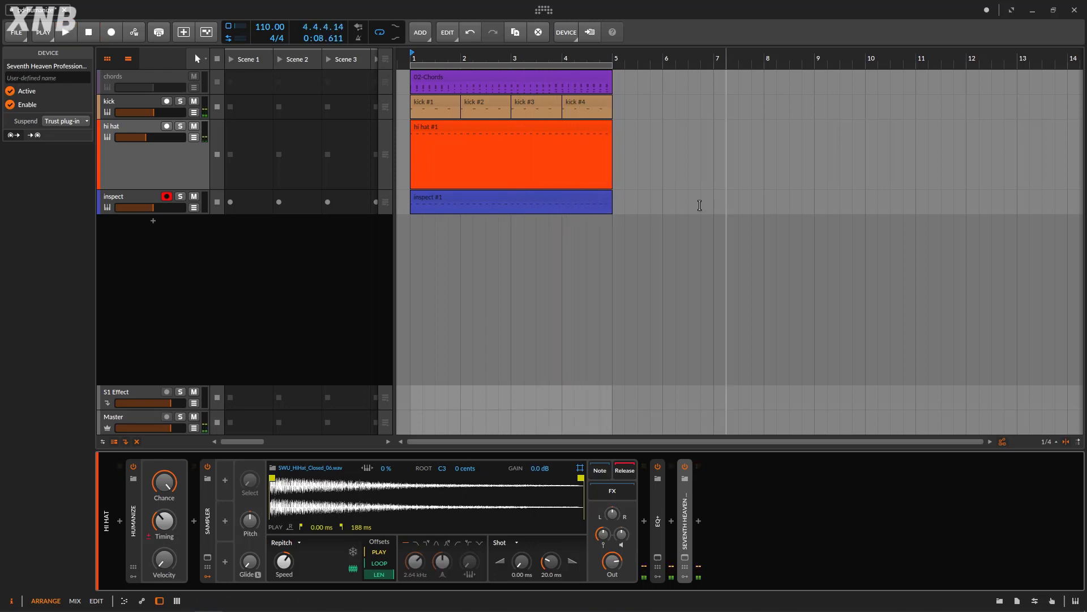
Step: Open the recorded inspect clip and compare the C3 note starts with the grid, checking for early and late notes
{"action": "double_click", "coordinate": [535, 199]}
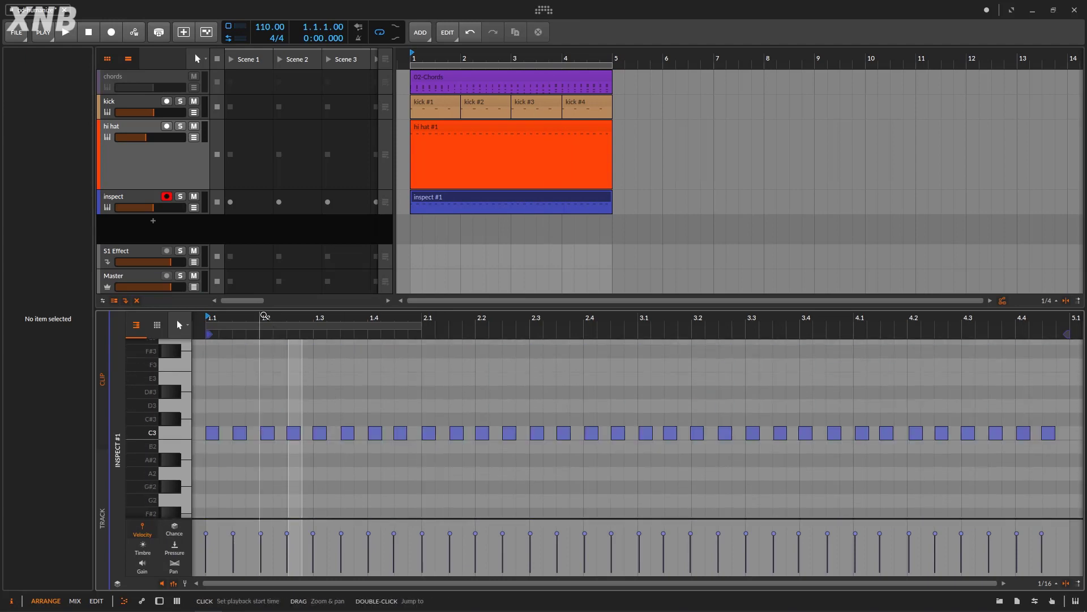
{"action": "left_click_drag", "start_coordinate": [263, 315], "coordinate": [361, 375]}
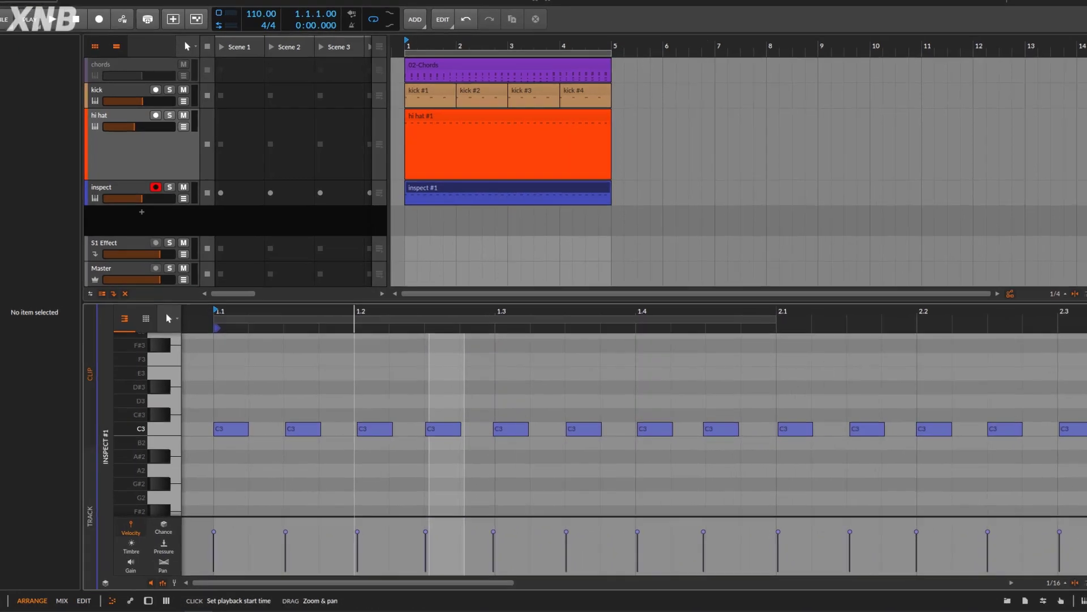
{"action": "left_click", "coordinate": [511, 430]}
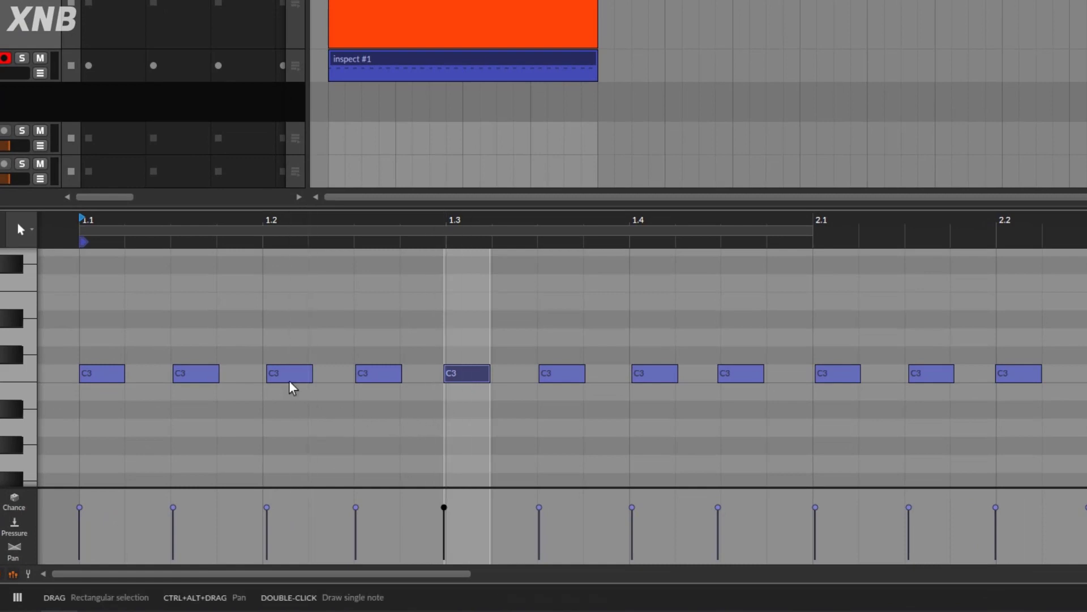
{"action": "left_click", "coordinate": [102, 378]}
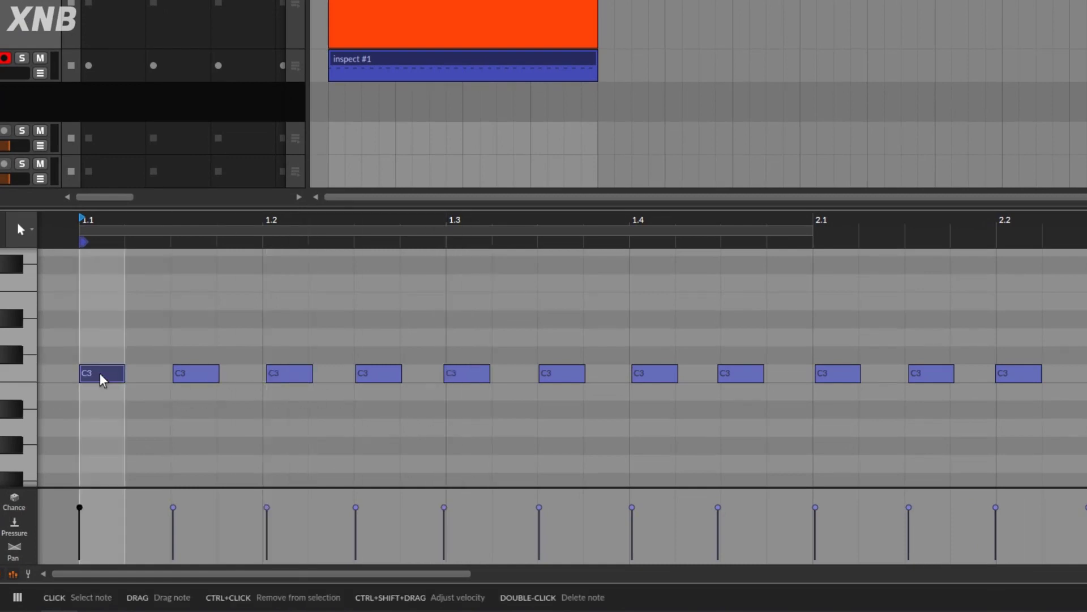
{"action": "left_click_drag", "start_coordinate": [692, 229], "coordinate": [464, 220]}
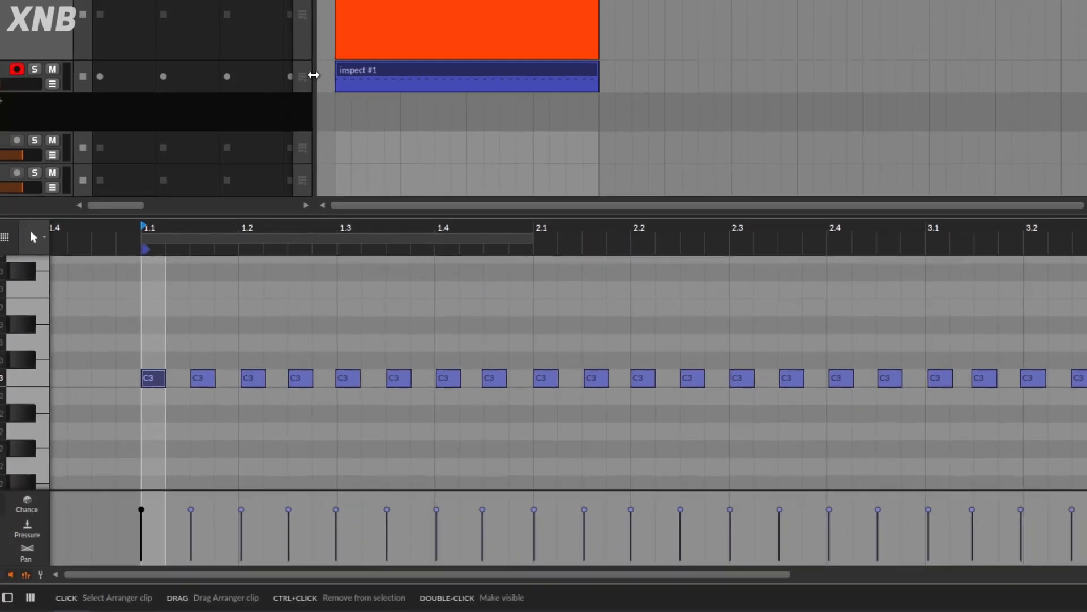
Step: Return to the hi hat track's devices and delete the recorded clip from the inspect track
{"action": "double_click", "coordinate": [42, 40]}
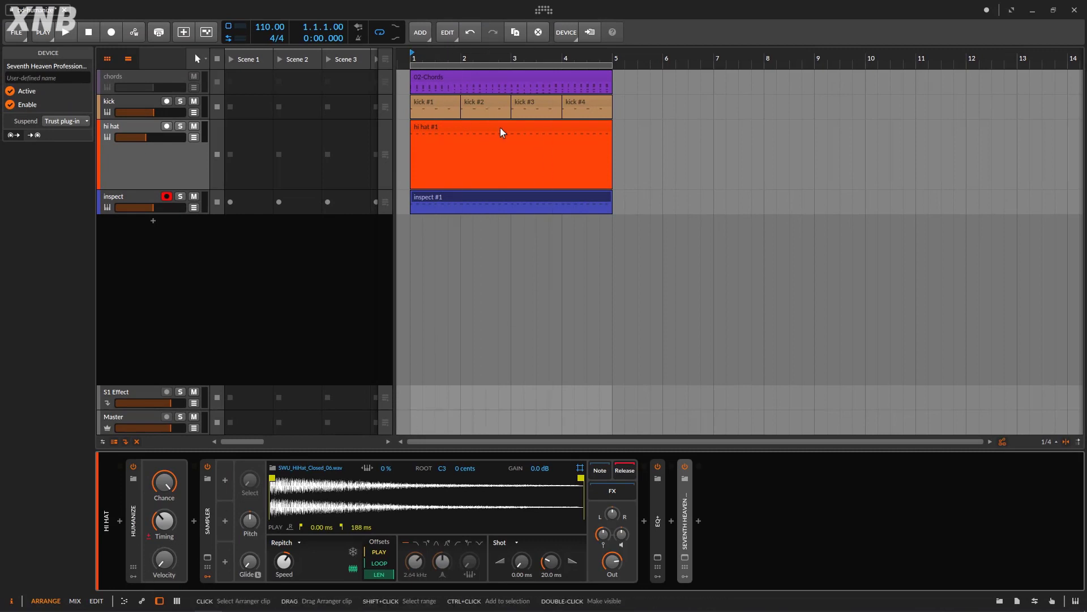
{"action": "left_click", "coordinate": [493, 198]}
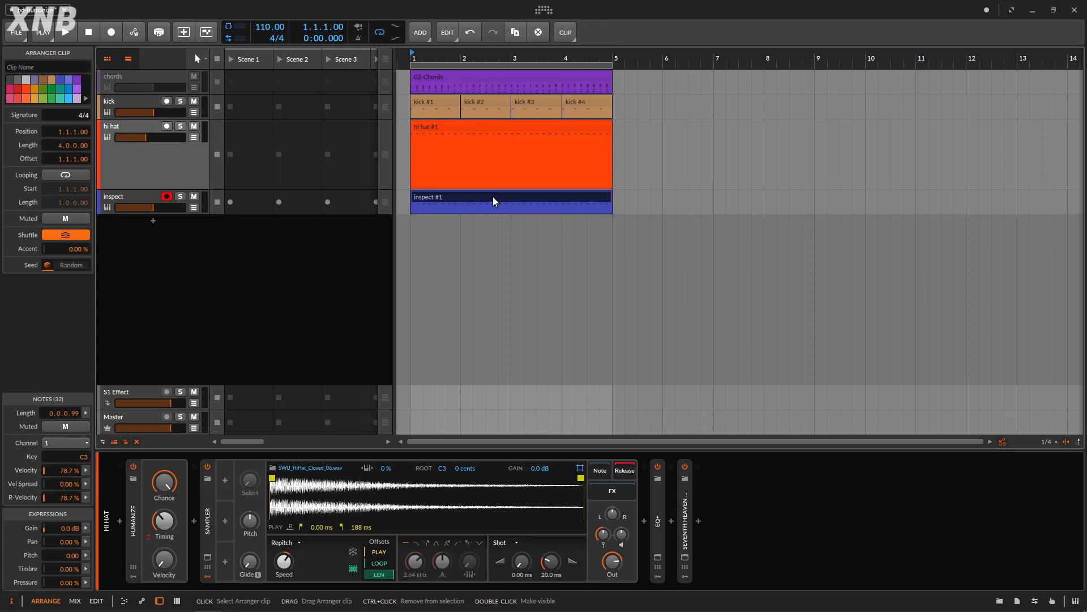
{"action": "key", "text": "Delete"}
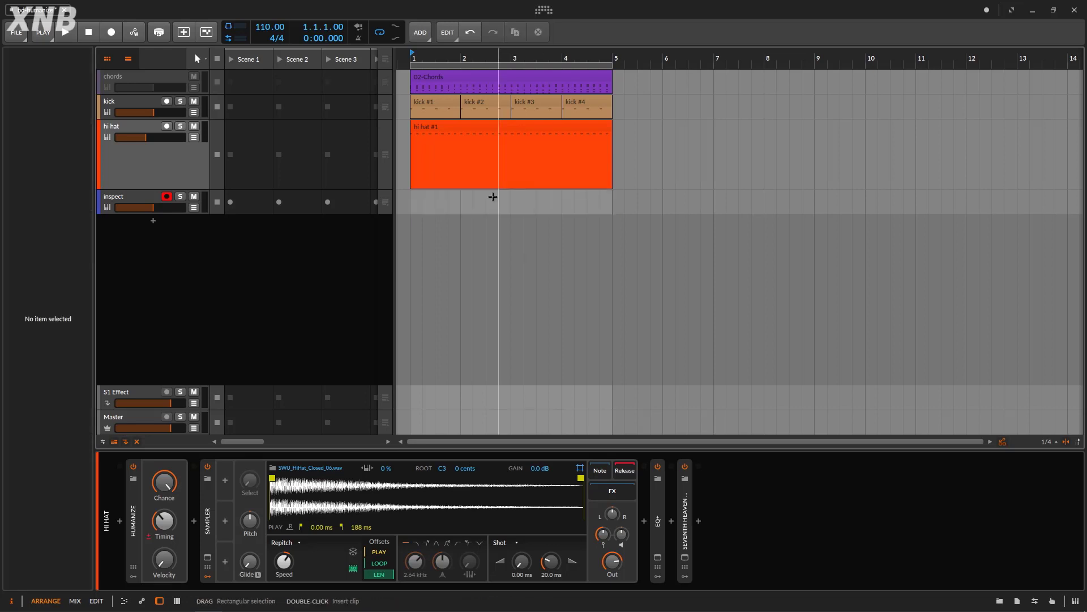
Step: Lower the Timing amount of the hi hat's Humanize device and turn off its ± timing option
{"action": "left_click", "coordinate": [451, 133]}
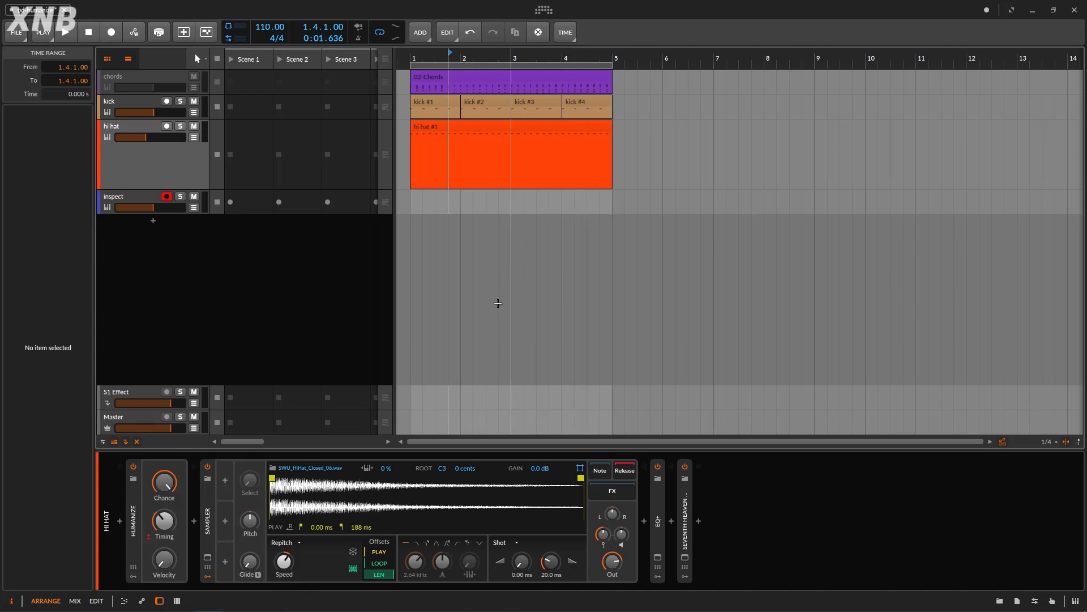
{"action": "left_click_drag", "start_coordinate": [166, 526], "coordinate": [166, 543]}
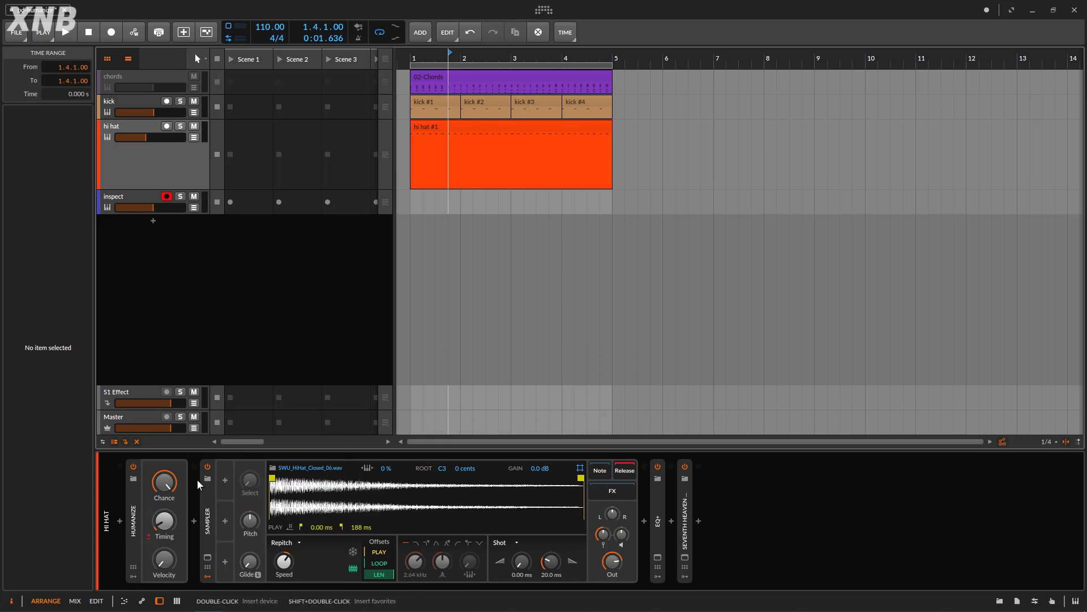
{"action": "left_click", "coordinate": [148, 538]}
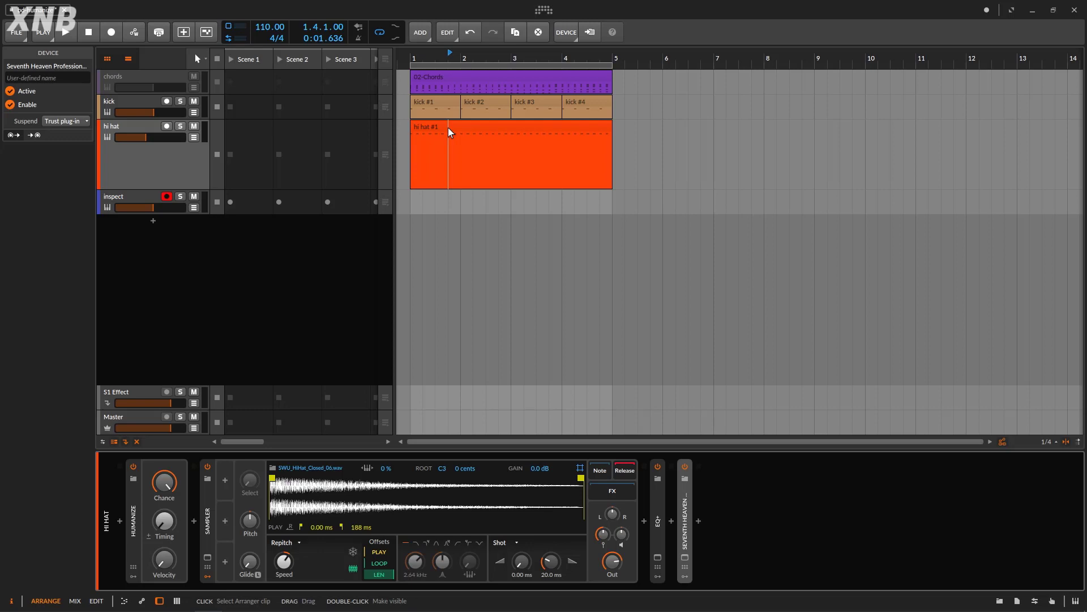
Step: Open the hi hat clip, show its note expression lane and examine the original note velocities
{"action": "left_click", "coordinate": [448, 128]}
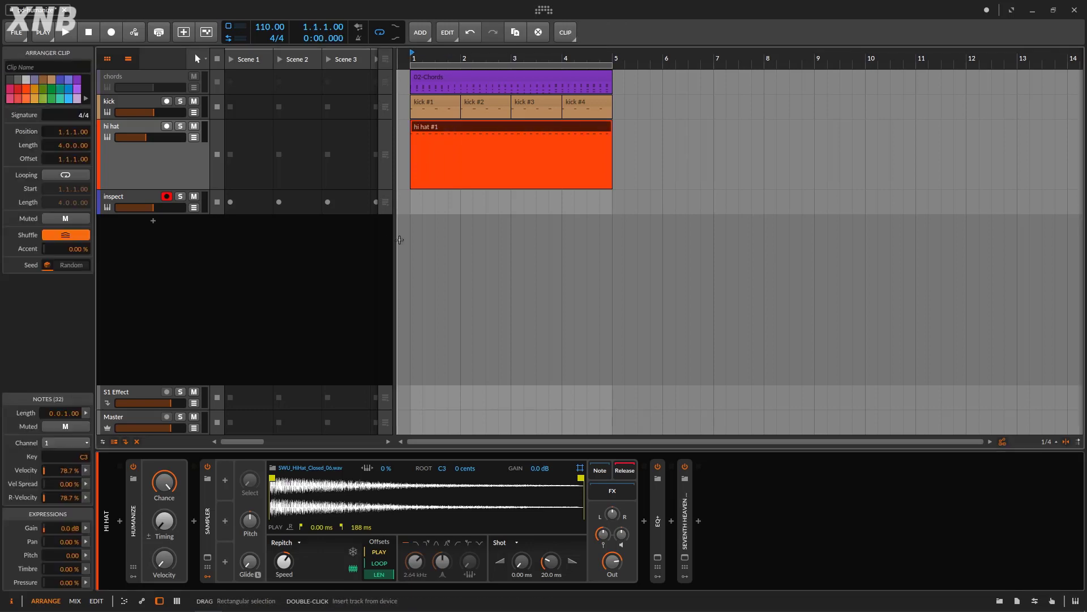
{"action": "left_click_drag", "start_coordinate": [173, 560], "coordinate": [173, 561]}
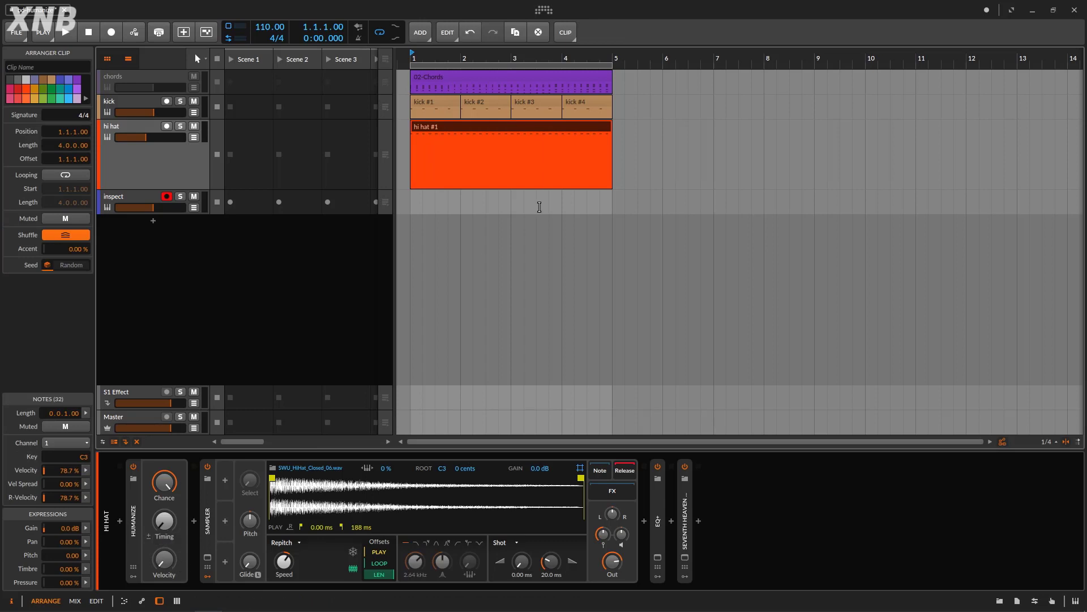
{"action": "double_click", "coordinate": [539, 128]}
{"action": "scroll", "coordinate": [453, 347], "scroll_direction": "down", "scroll_amount": 3}
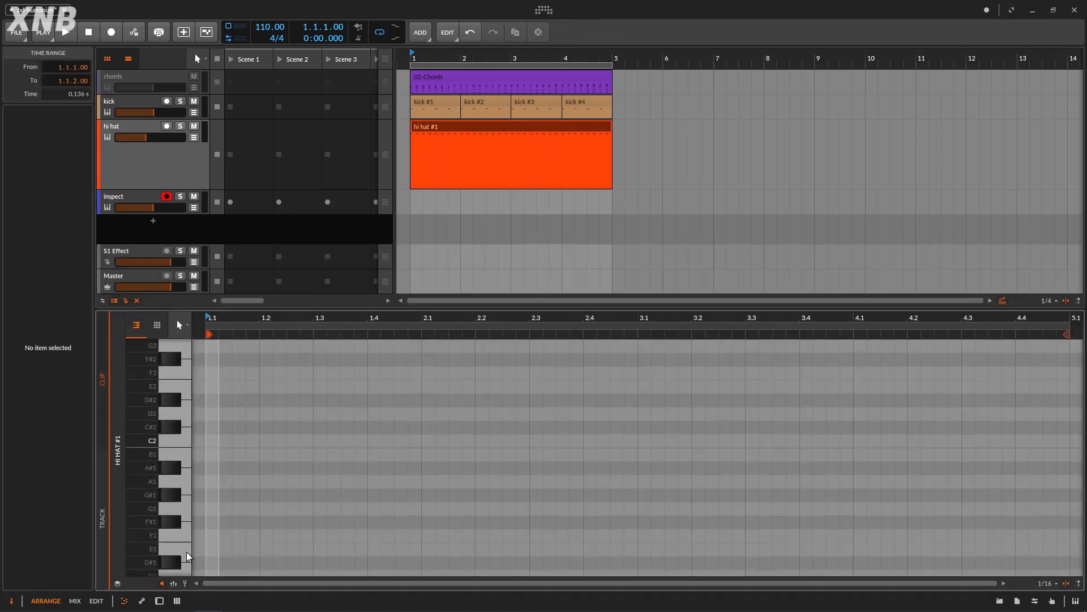
{"action": "left_click", "coordinate": [173, 583]}
{"action": "left_click_drag", "start_coordinate": [515, 320], "coordinate": [474, 326]}
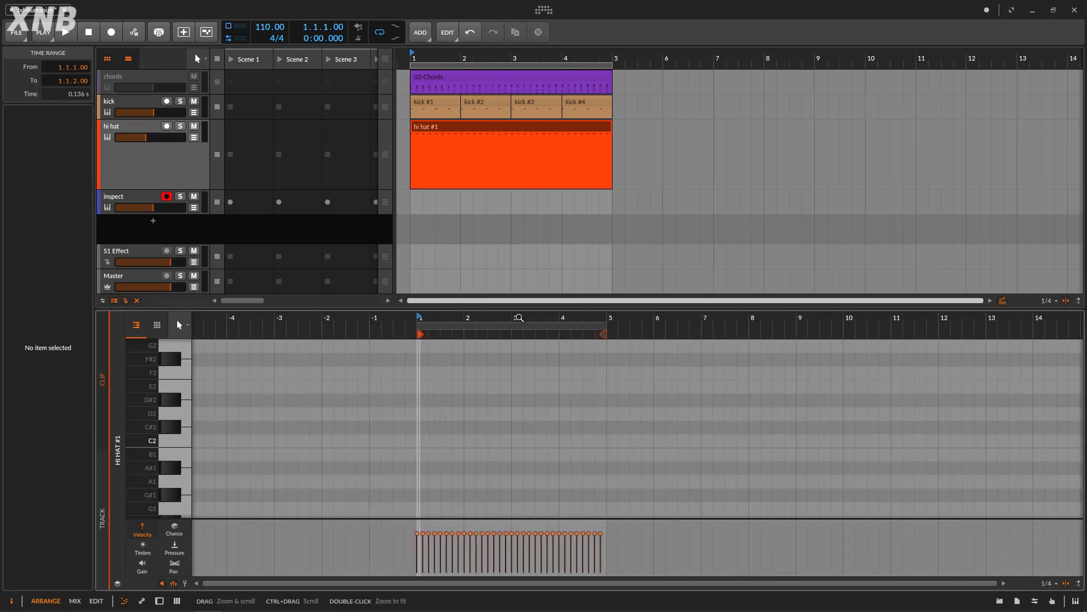
Step: Return to the hi hat track's devices and set the Humanize Timing to 3.75 ms with the ± option enabled
{"action": "double_click", "coordinate": [180, 163]}
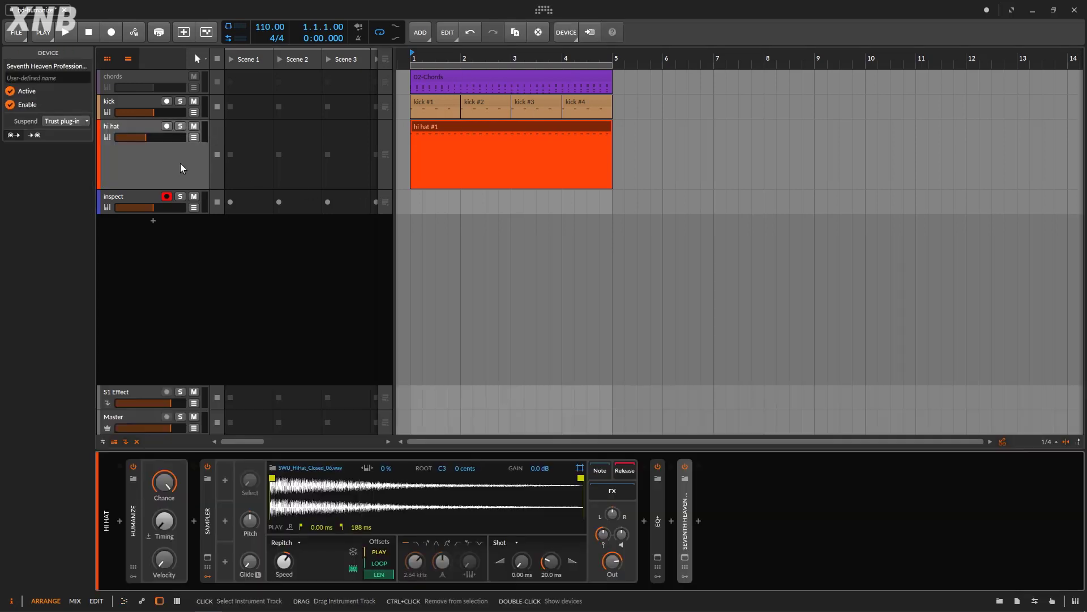
{"action": "left_click_drag", "start_coordinate": [165, 521], "coordinate": [164, 509]}
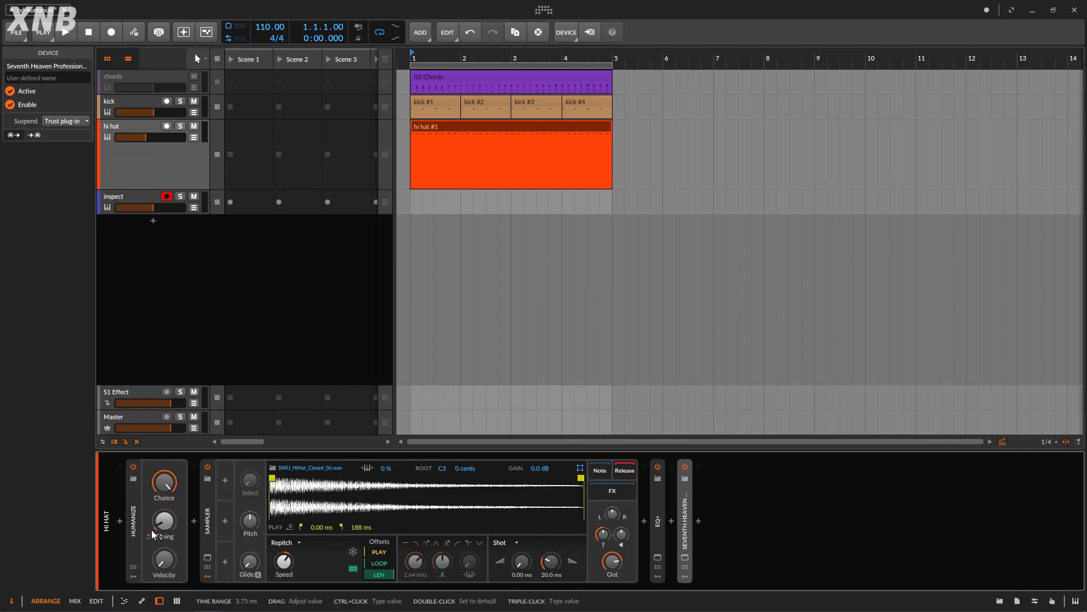
{"action": "left_click", "coordinate": [207, 505]}
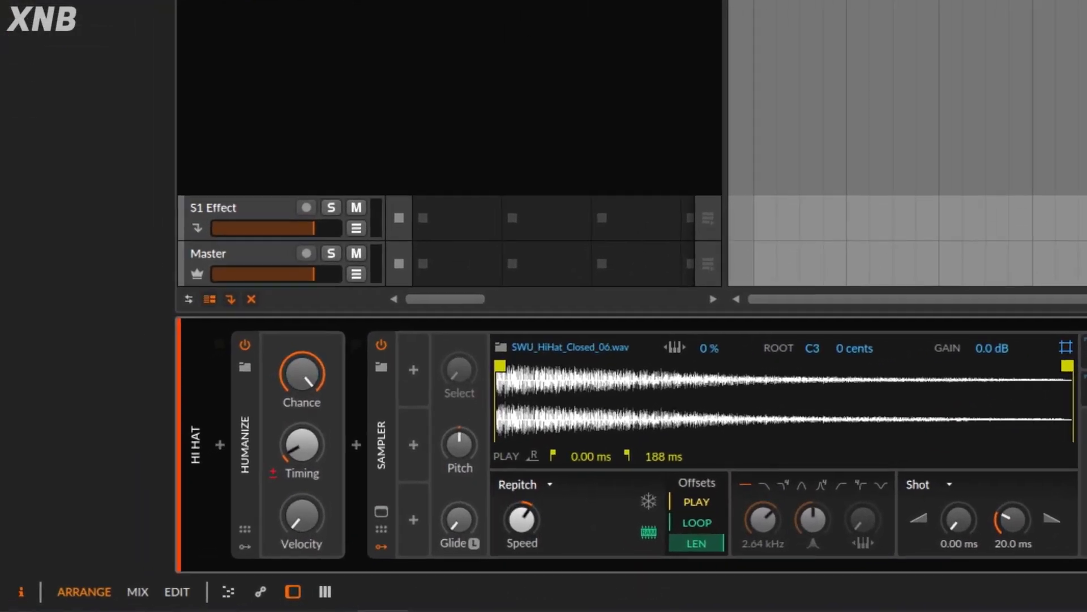
Step: Raise the Humanize Velocity to 65.5 %, play the loop, and reduce the amount to slightly above 7 %
{"action": "mouse_move", "coordinate": [319, 501]}
{"action": "left_click_drag", "start_coordinate": [319, 501], "coordinate": [367, 431]}
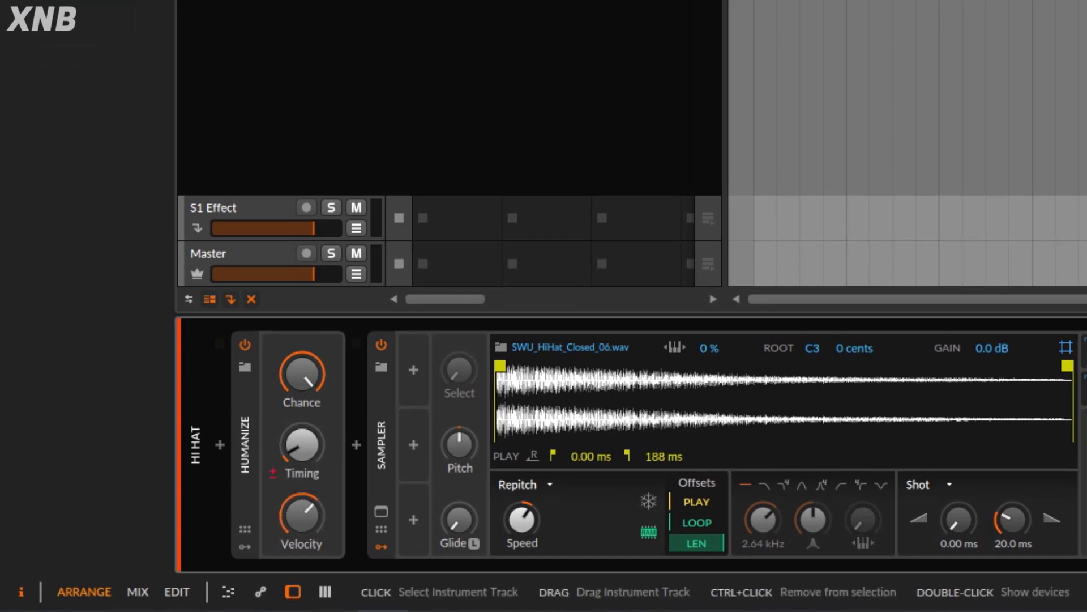
{"action": "key", "text": "space"}
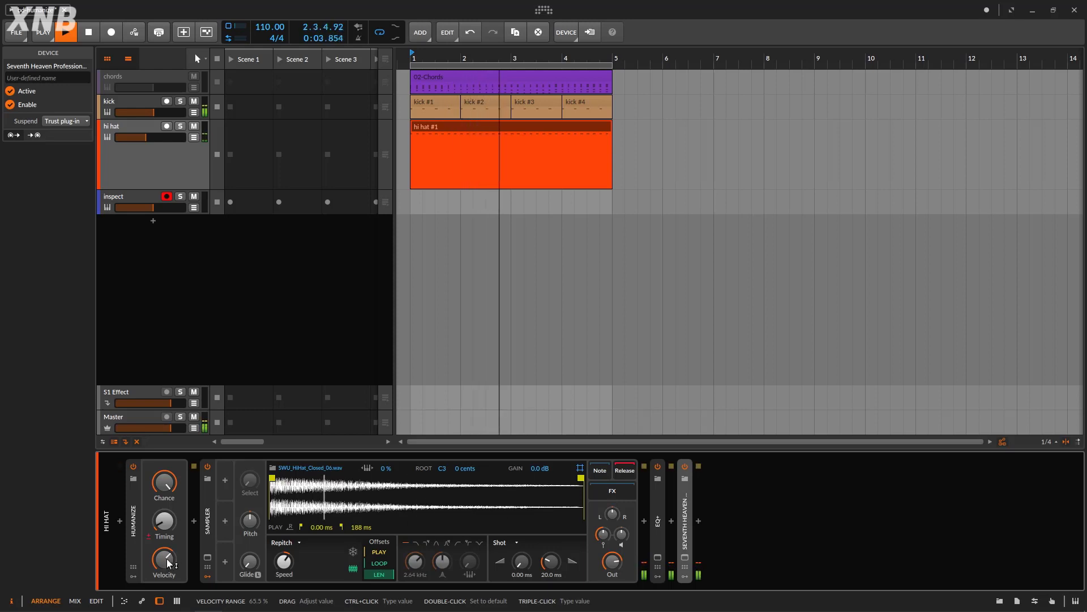
{"action": "left_click_drag", "start_coordinate": [161, 560], "coordinate": [161, 587]}
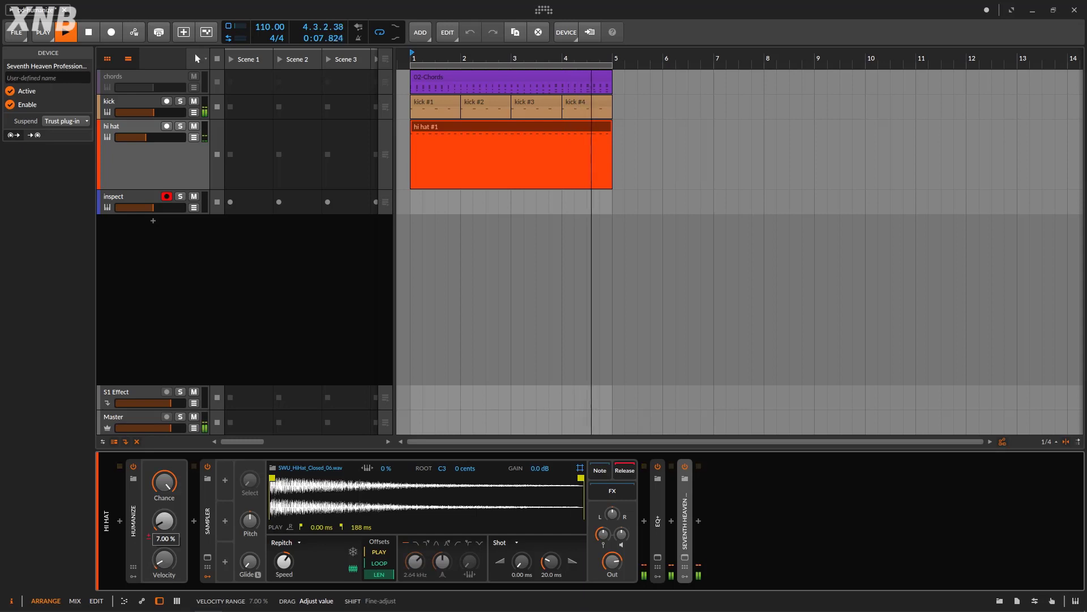
{"action": "left_click_drag", "start_coordinate": [165, 559], "coordinate": [164, 555]}
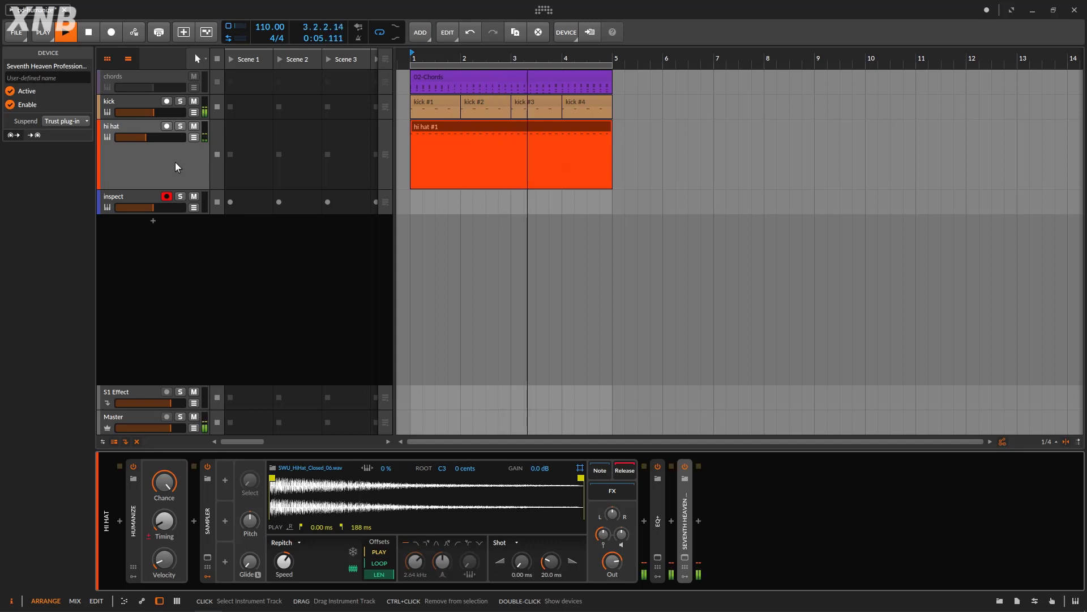
Step: Record the velocity-humanized hi hat notes onto the inspect track over the four-bar loop
{"action": "left_click", "coordinate": [103, 29]}
{"action": "left_click", "coordinate": [65, 36]}
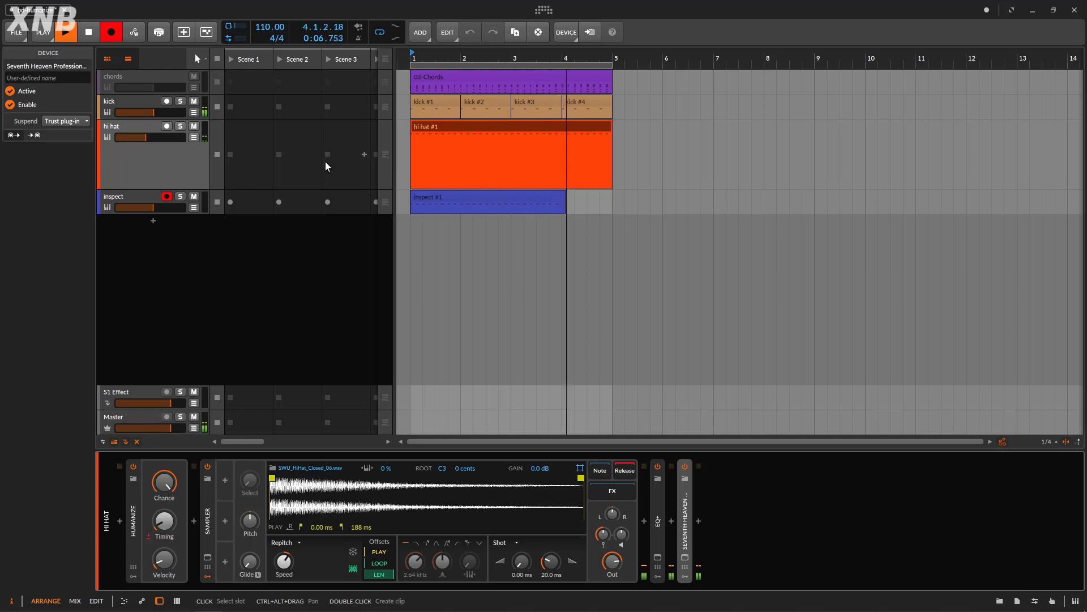
{"action": "left_click", "coordinate": [87, 32]}
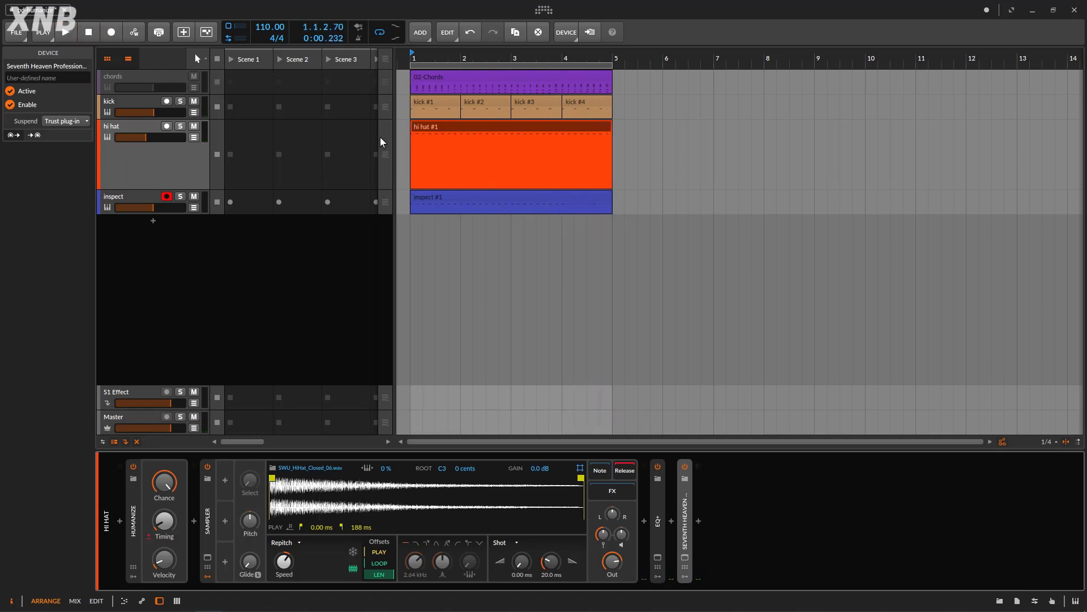
Step: Examine the note velocities in the recorded inspect clip and slightly raise the fourth note's velocity
{"action": "double_click", "coordinate": [545, 199]}
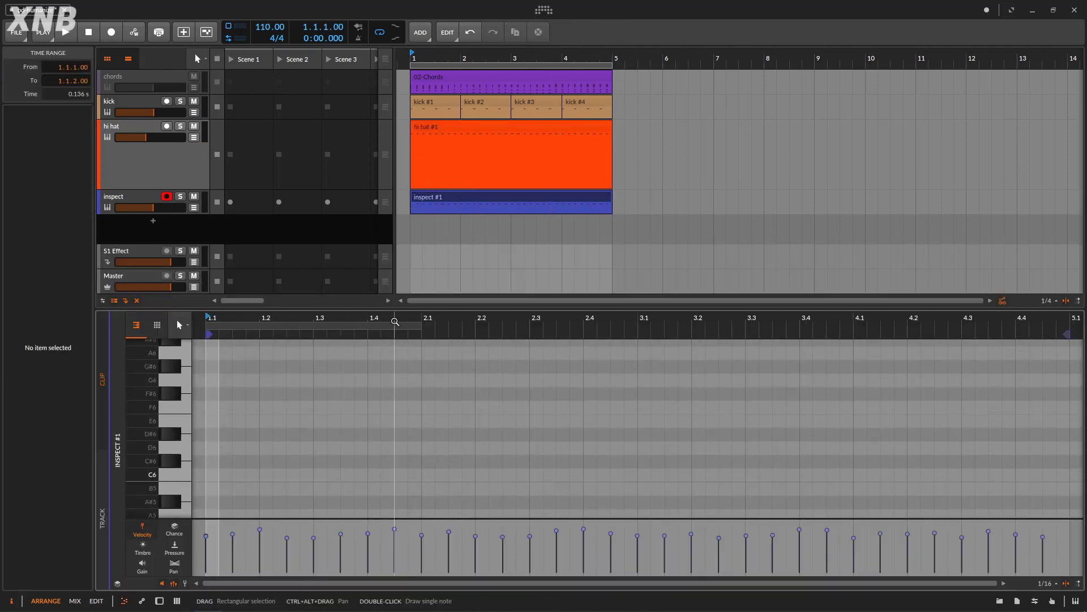
{"action": "left_click_drag", "start_coordinate": [395, 321], "coordinate": [413, 244]}
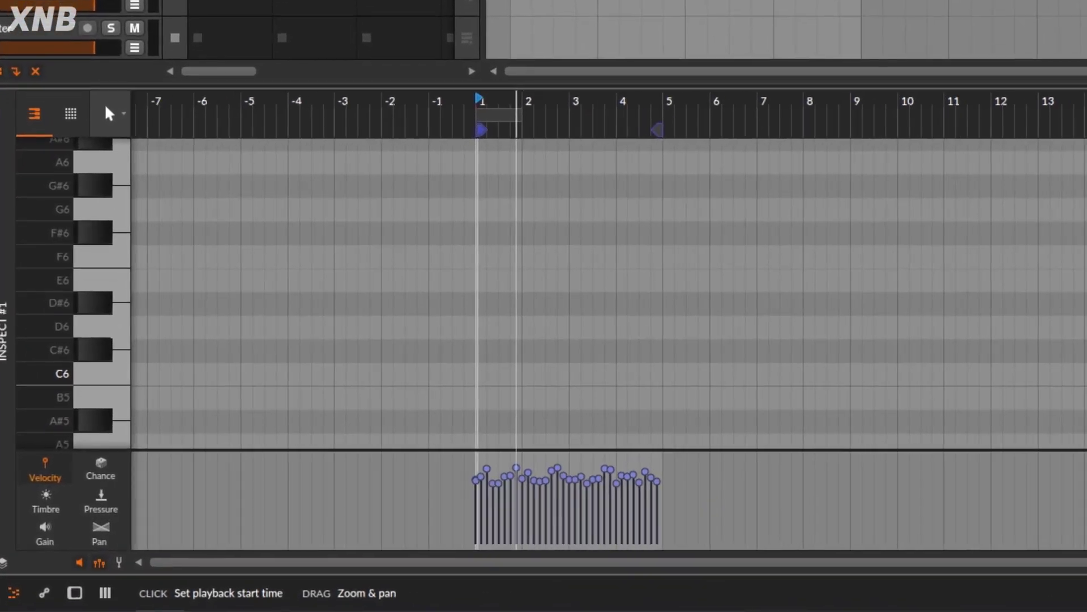
{"action": "left_click_drag", "start_coordinate": [559, 114], "coordinate": [560, 130]}
{"action": "left_click_drag", "start_coordinate": [767, 522], "coordinate": [296, 452]}
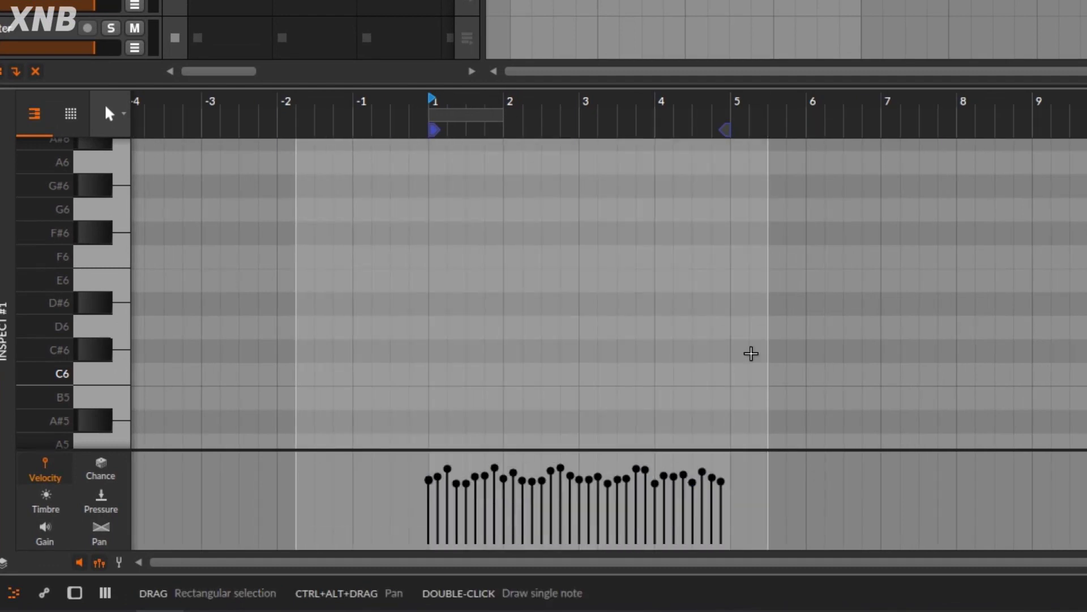
{"action": "left_click", "coordinate": [560, 385]}
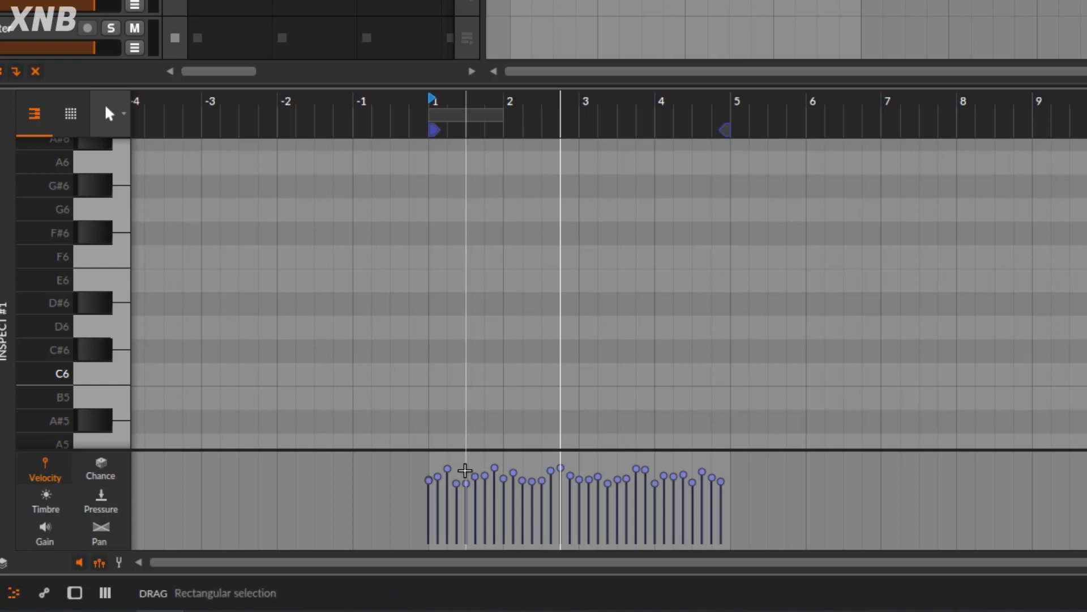
{"action": "left_click_drag", "start_coordinate": [480, 115], "coordinate": [516, 45]}
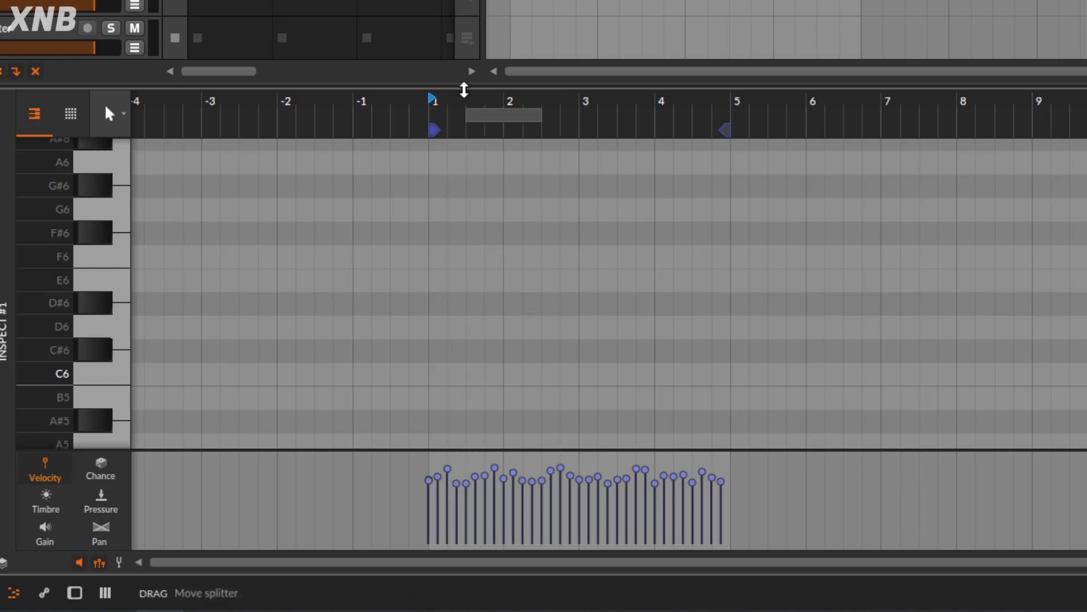
{"action": "left_click_drag", "start_coordinate": [465, 101], "coordinate": [551, 401]}
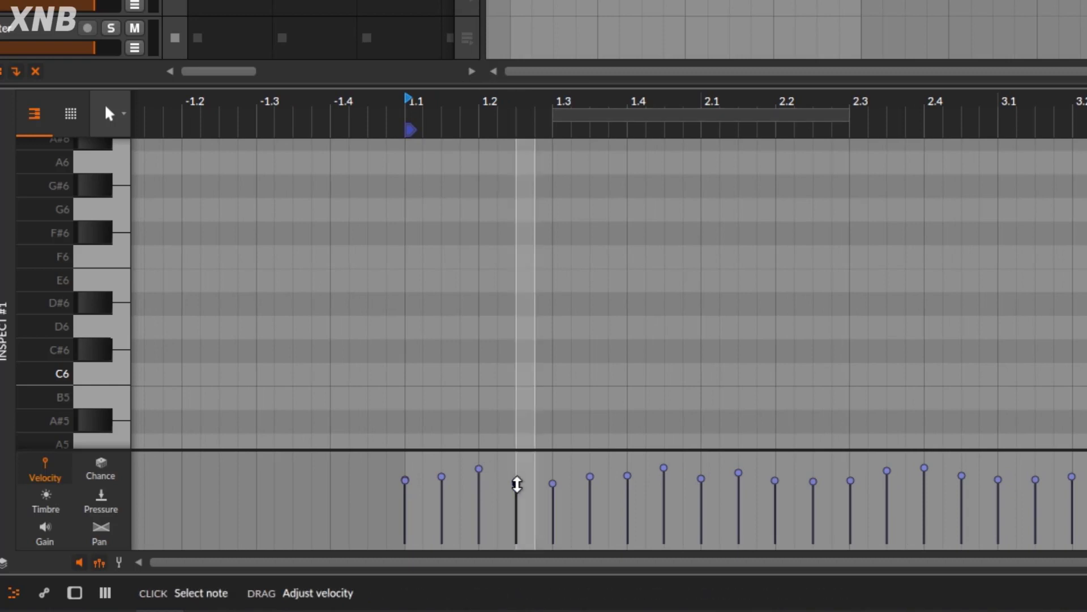
{"action": "left_click_drag", "start_coordinate": [517, 484], "coordinate": [529, 478]}
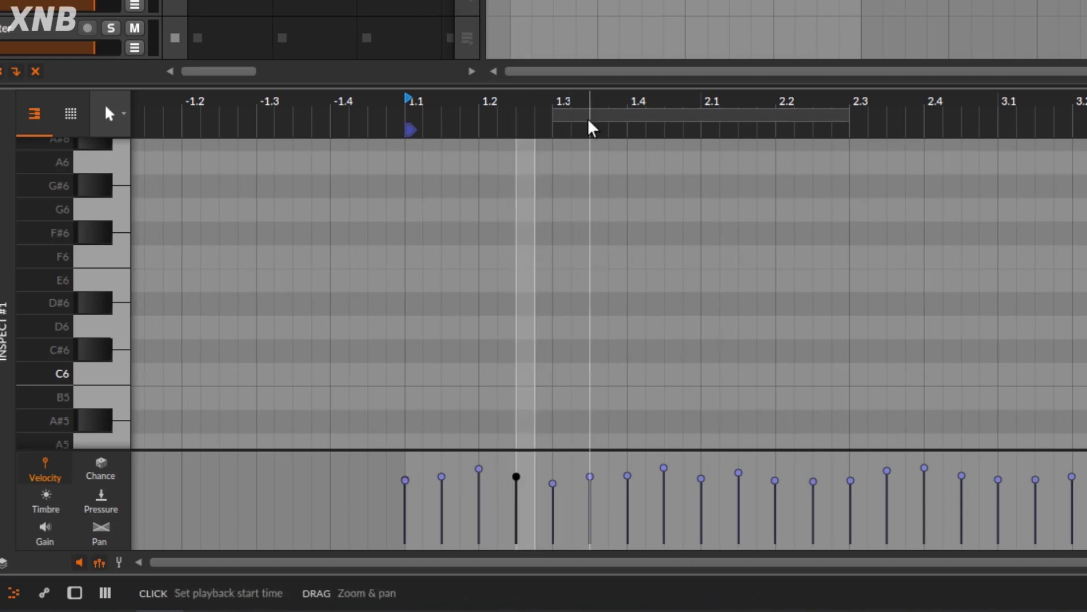
{"action": "left_click_drag", "start_coordinate": [589, 124], "coordinate": [526, 94]}
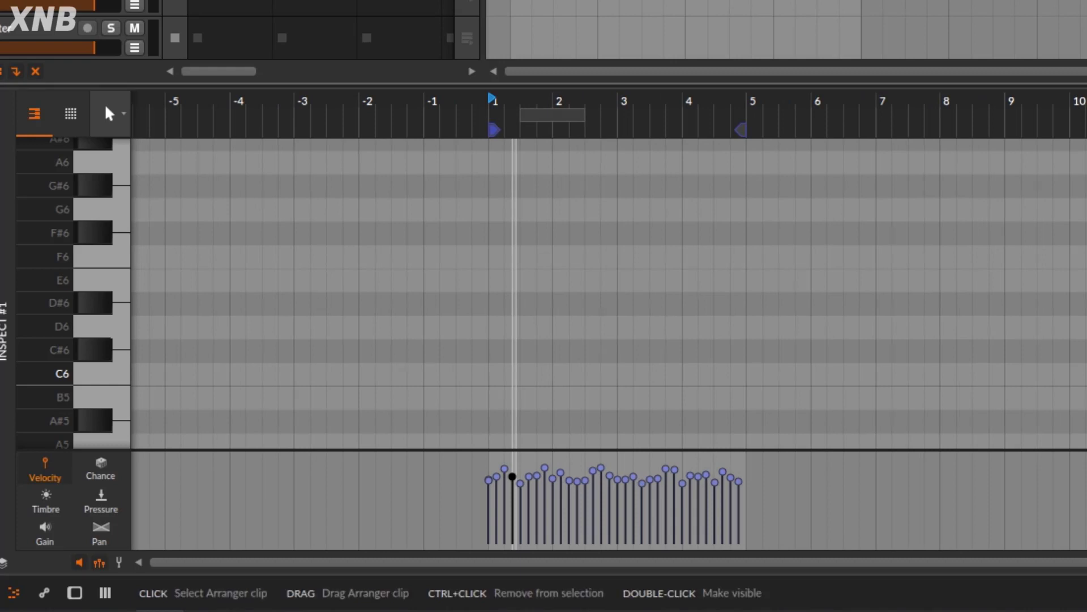
Step: Clear the recorded clip from the inspect track and bring back the hi hat track's device chain
{"action": "key", "text": "d"}
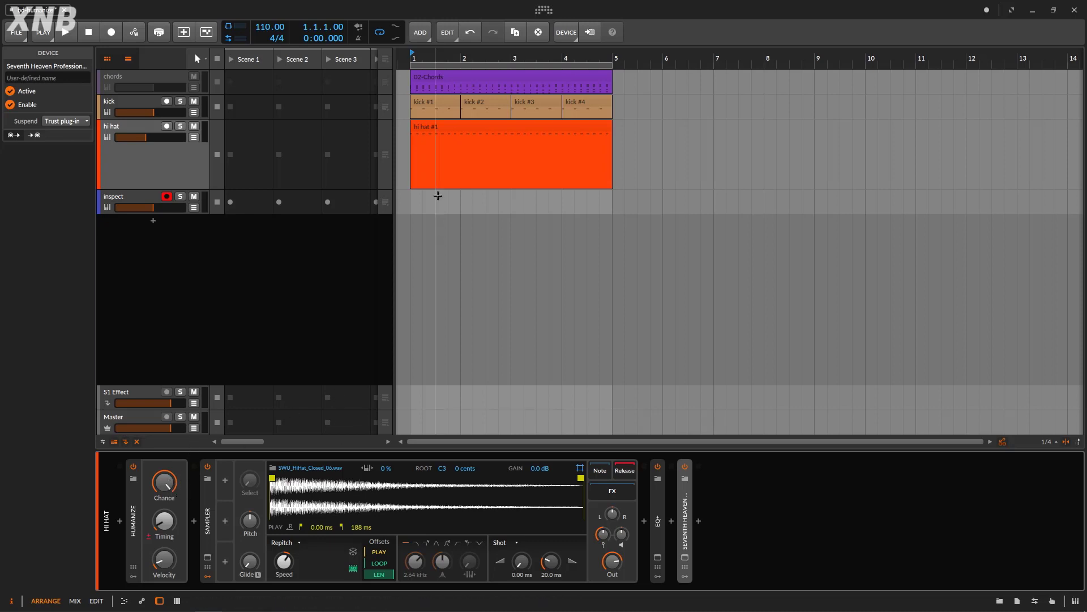
Step: Play the loop while trying Humanize Chance amounts of 50.5 %, 84 % and 89 % on the hi hat track, and lower it slightly
{"action": "left_click", "coordinate": [485, 127]}
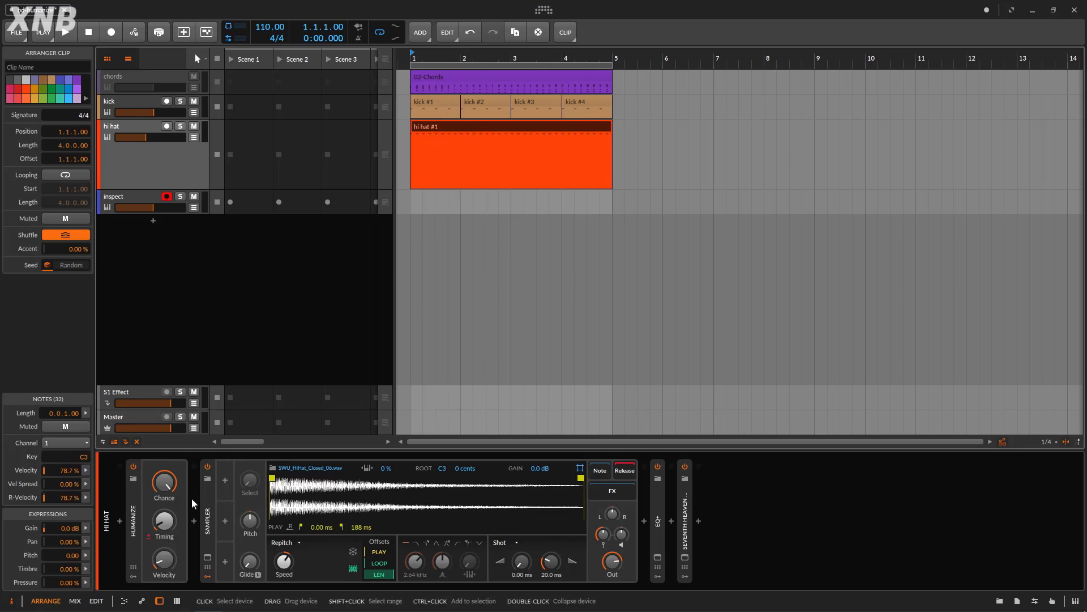
{"action": "left_click", "coordinate": [137, 502]}
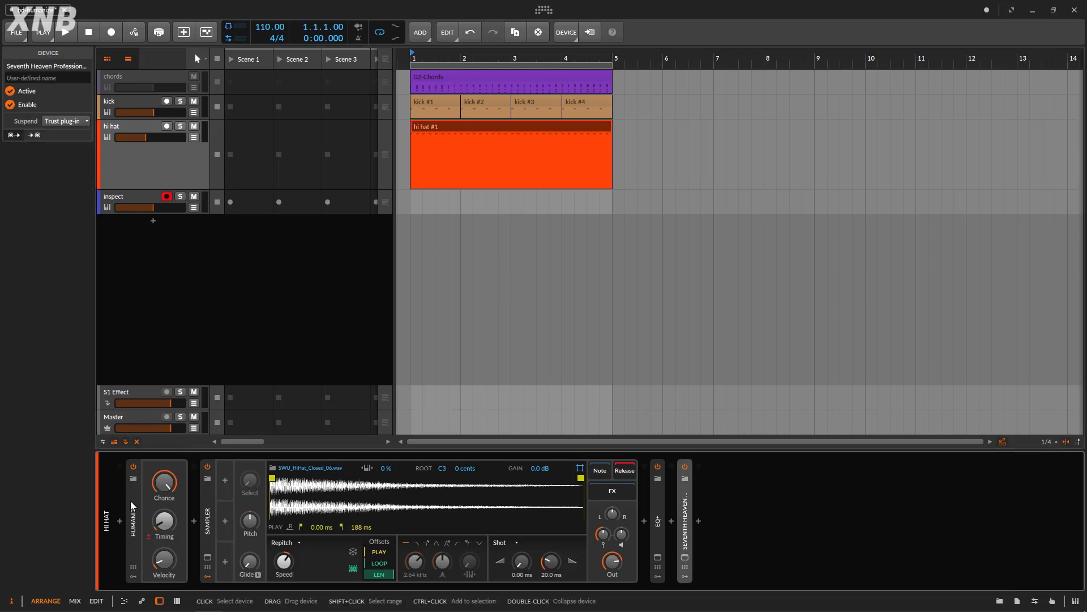
{"action": "left_click", "coordinate": [168, 481]}
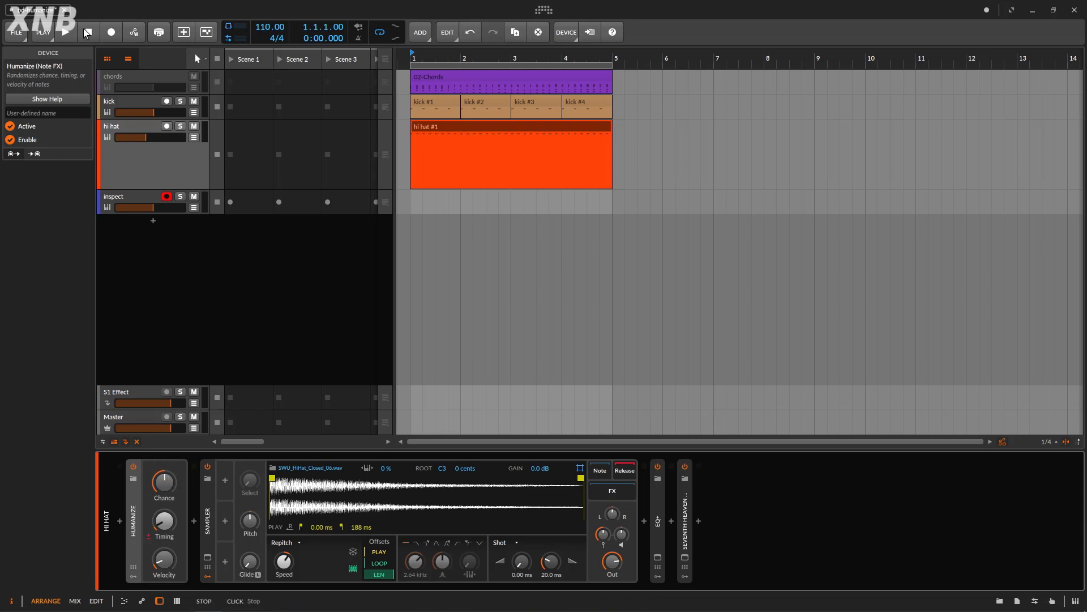
{"action": "key", "text": "space"}
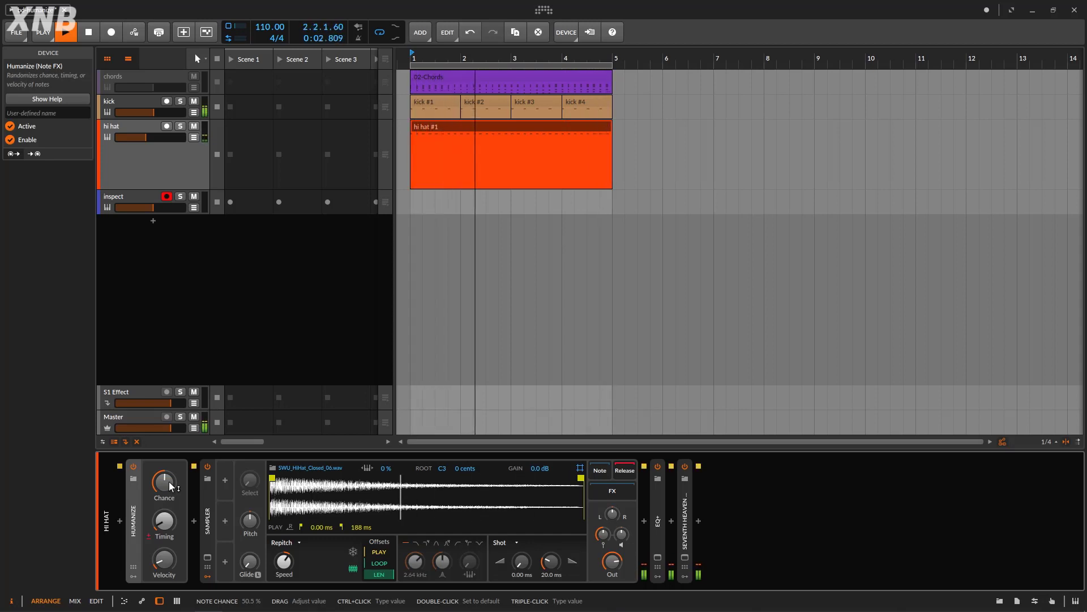
{"action": "left_click_drag", "start_coordinate": [169, 481], "coordinate": [168, 443]}
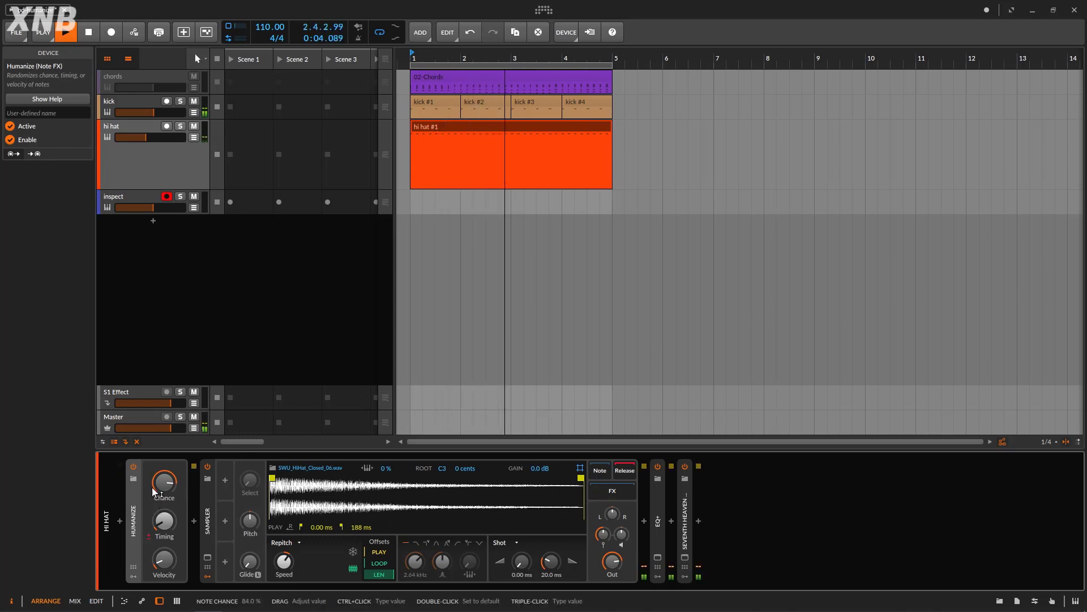
{"action": "mouse_move", "coordinate": [162, 482]}
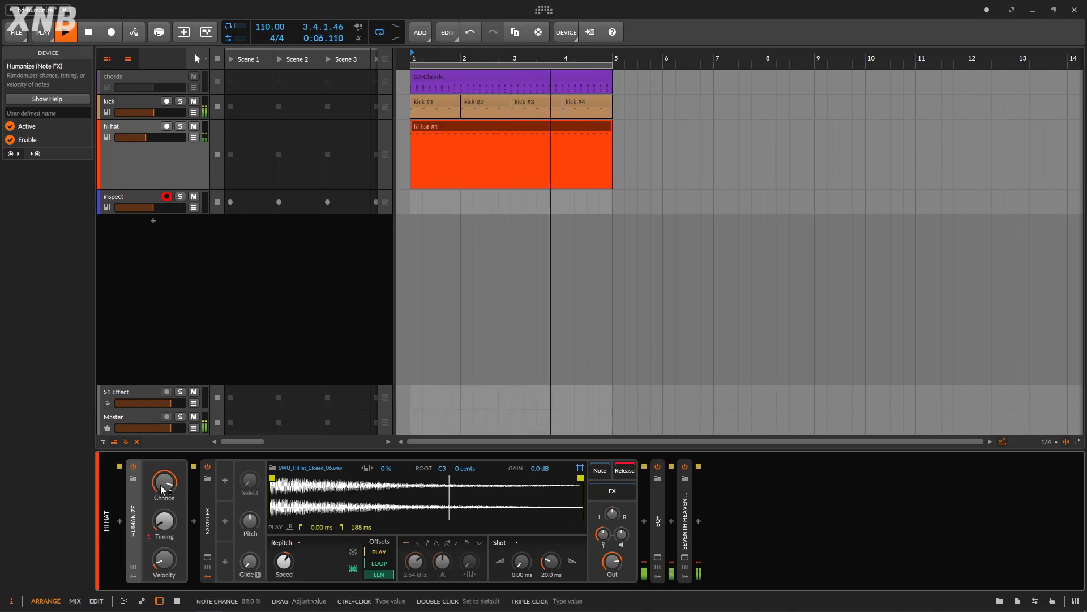
{"action": "left_click_drag", "start_coordinate": [161, 484], "coordinate": [161, 499]}
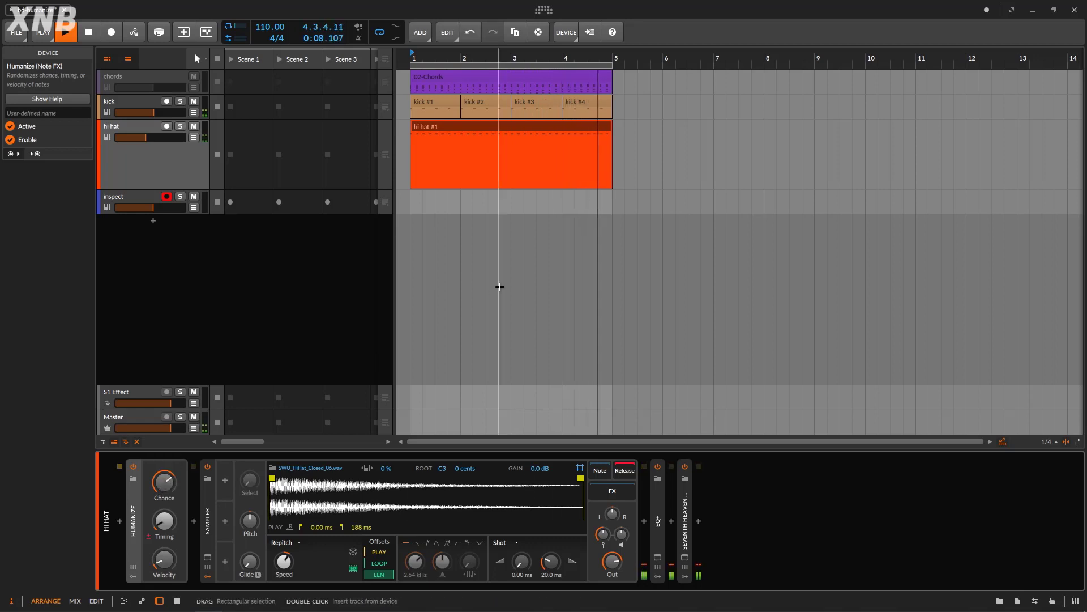
Step: Play the loop again with the reduced note chance, stop it, and return the hi hat Humanize Chance to its maximum
{"action": "left_click", "coordinate": [89, 32]}
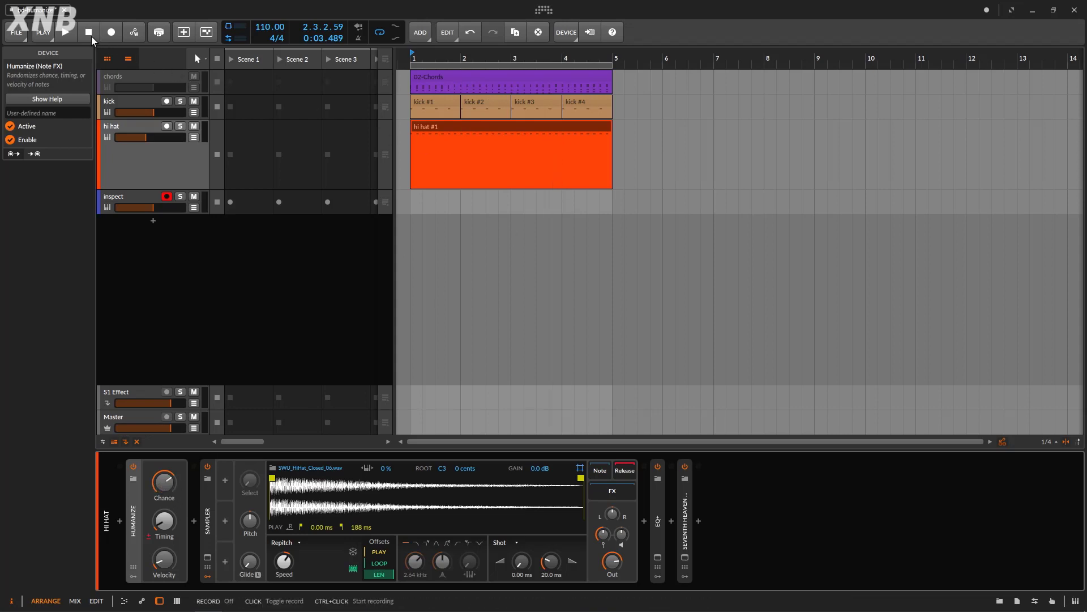
{"action": "left_click", "coordinate": [68, 30]}
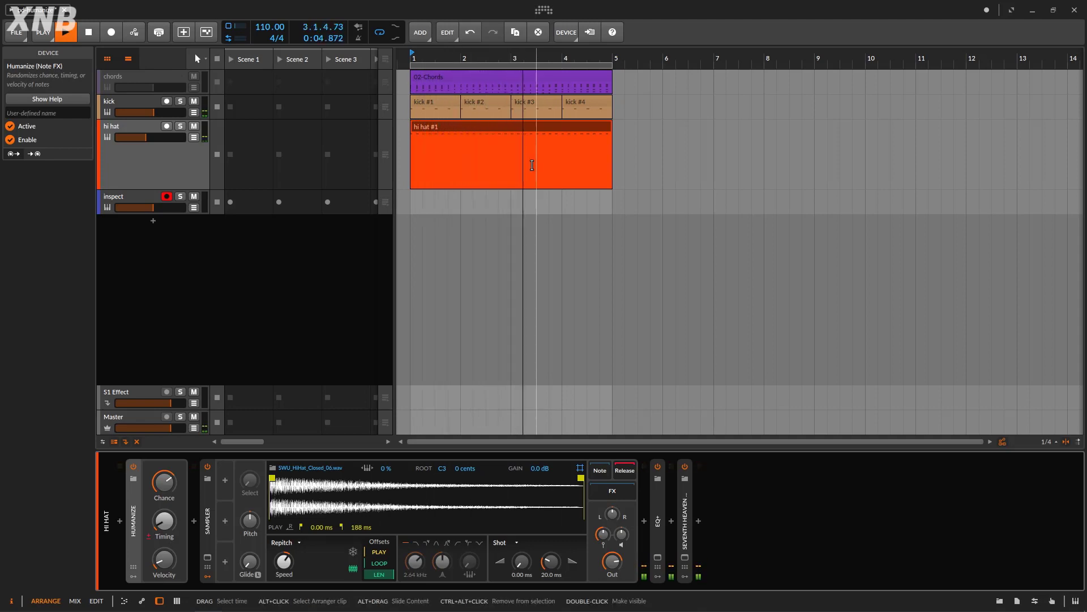
{"action": "left_click", "coordinate": [85, 34]}
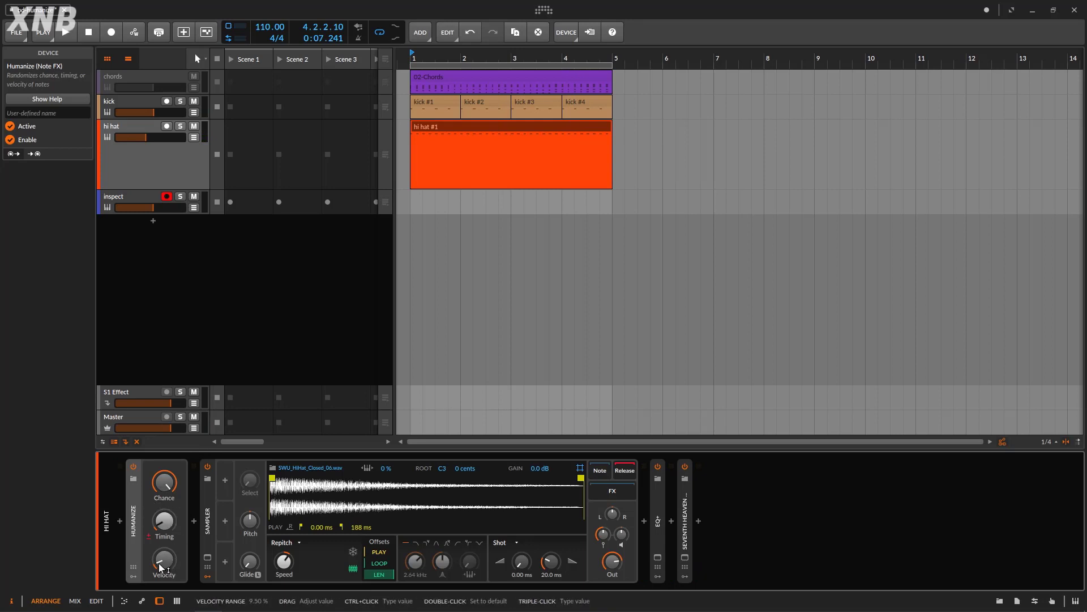
Step: Move the chords track between the hi hat and inspect tracks and activate it
{"action": "left_click_drag", "start_coordinate": [154, 71], "coordinate": [213, 199]}
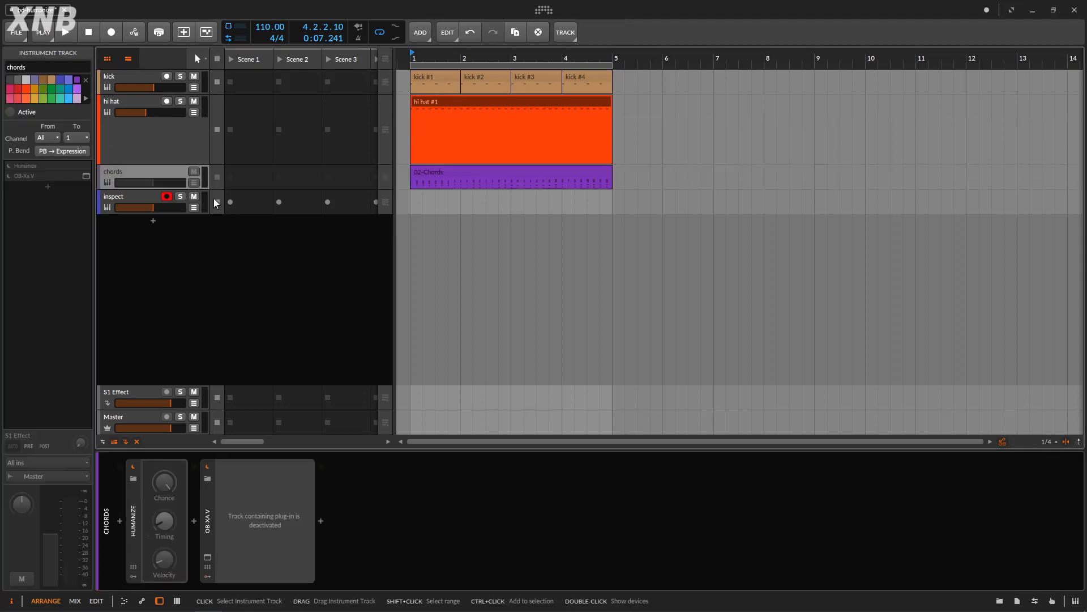
{"action": "right_click", "coordinate": [163, 178]}
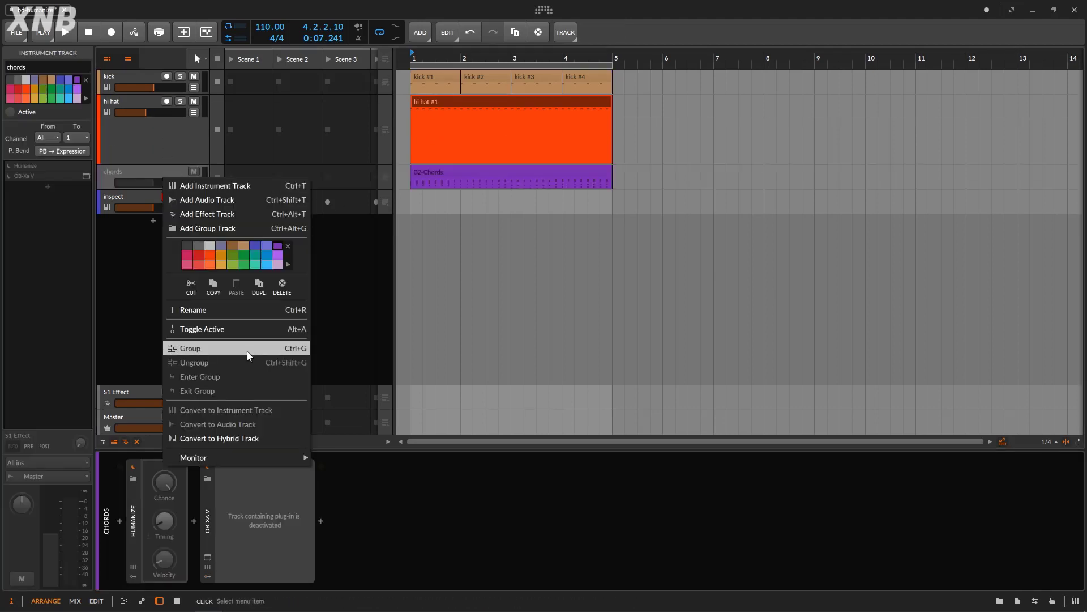
{"action": "left_click", "coordinate": [224, 329]}
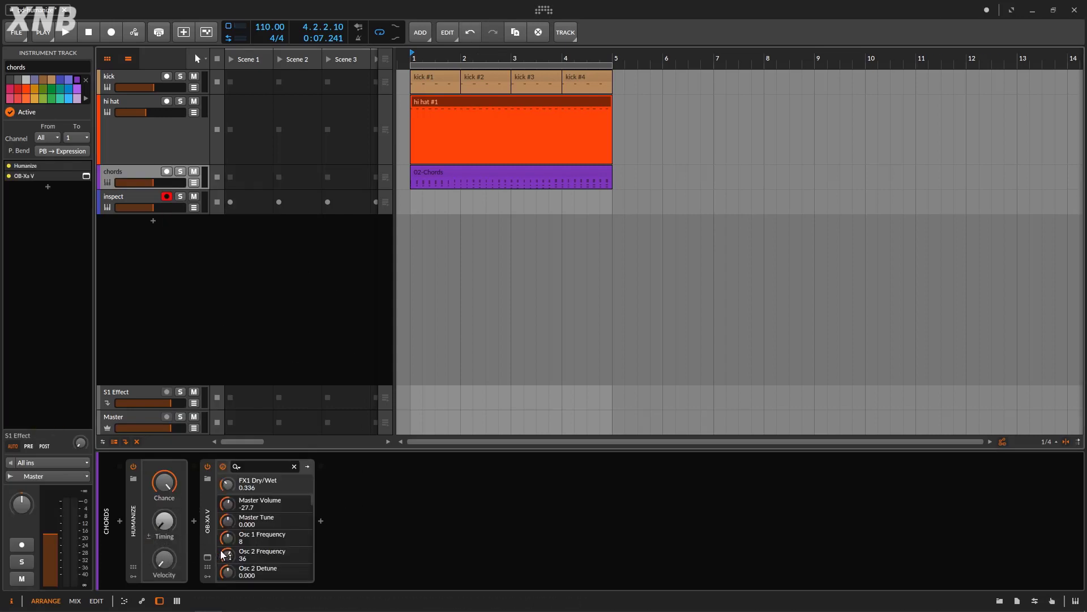
Step: Play the loop with the chords and examine the notes across all four bars of the 02-Chords clip
{"action": "left_click", "coordinate": [71, 33]}
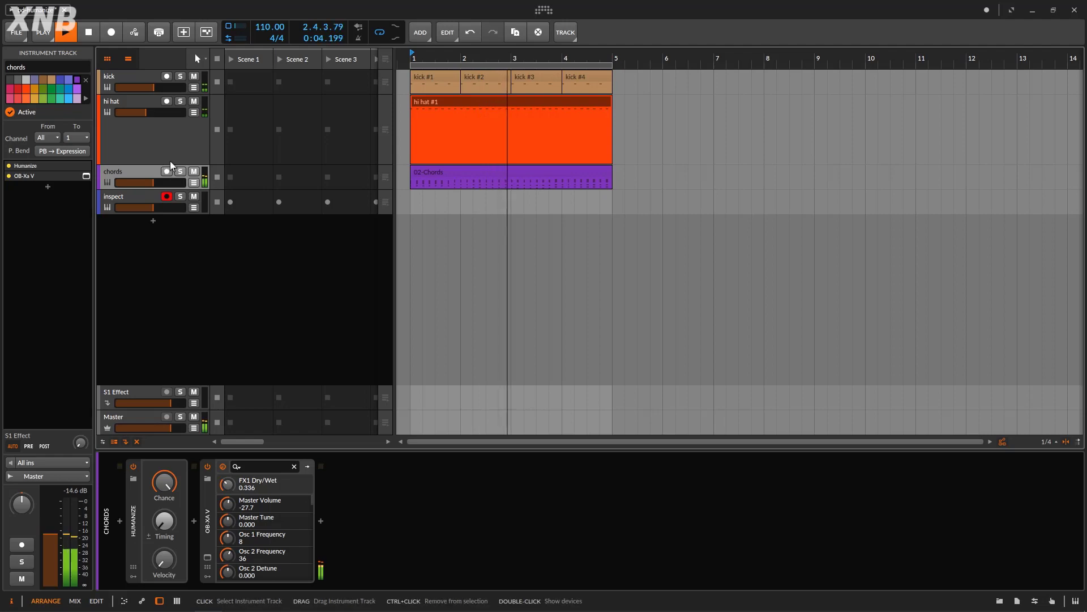
{"action": "double_click", "coordinate": [477, 168]}
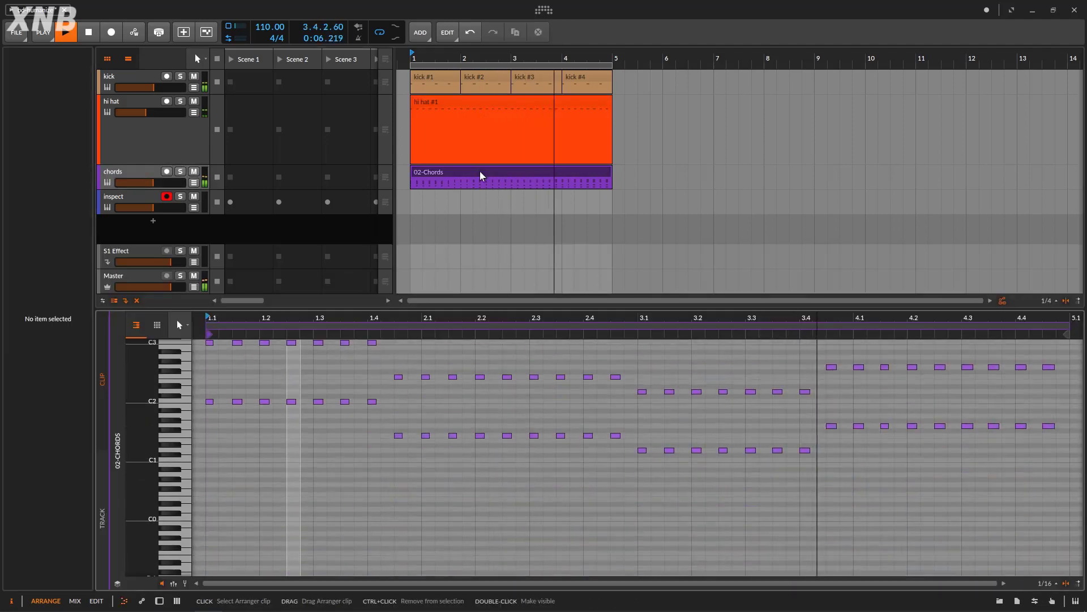
{"action": "left_click_drag", "start_coordinate": [583, 318], "coordinate": [579, 340]}
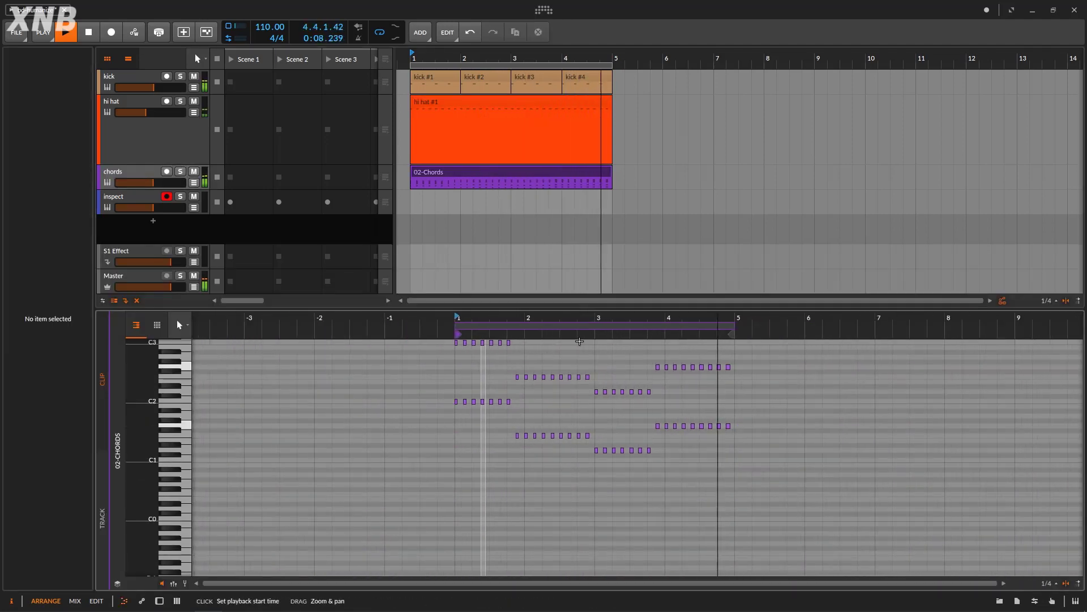
{"action": "scroll", "coordinate": [690, 488], "scroll_direction": "up", "scroll_amount": 2}
{"action": "left_click_drag", "start_coordinate": [671, 318], "coordinate": [686, 385]}
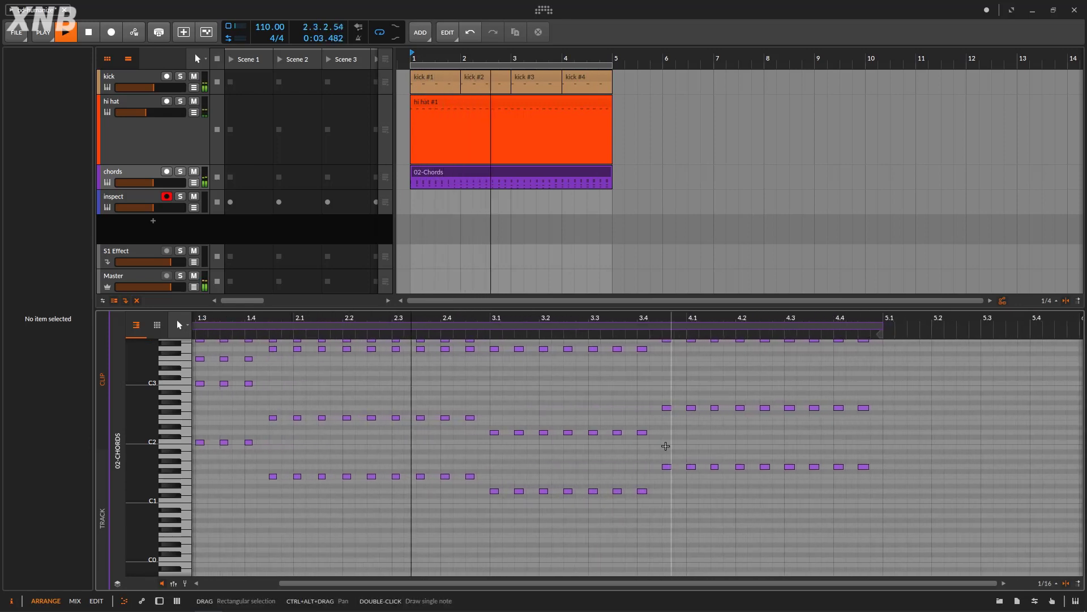
{"action": "left_click_drag", "start_coordinate": [368, 317], "coordinate": [368, 286]}
{"action": "left_click", "coordinate": [369, 317]}
{"action": "scroll", "coordinate": [423, 372], "scroll_direction": "up", "scroll_amount": 2}
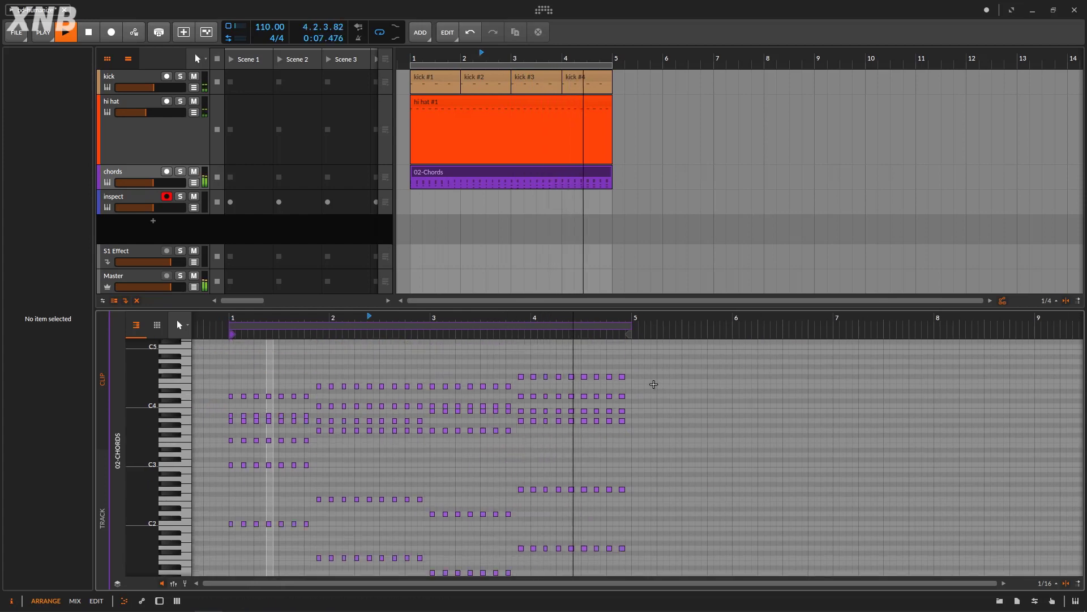
Step: Set the chords Humanize Timing to 15.50 ms with its ± option on, raise Velocity slightly, and play the loop
{"action": "double_click", "coordinate": [135, 174]}
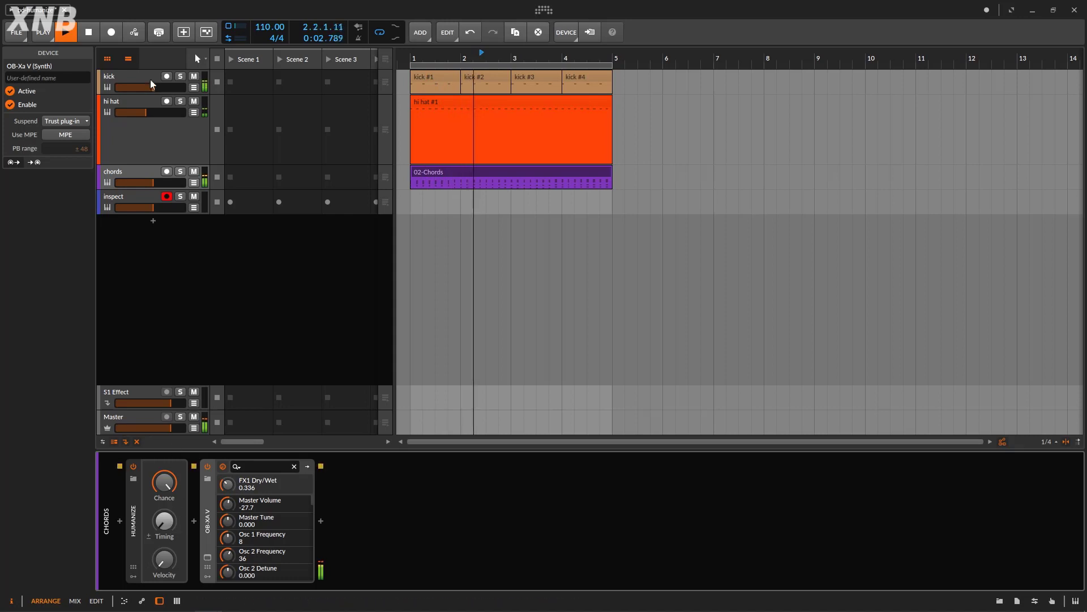
{"action": "left_click_drag", "start_coordinate": [165, 520], "coordinate": [164, 506]}
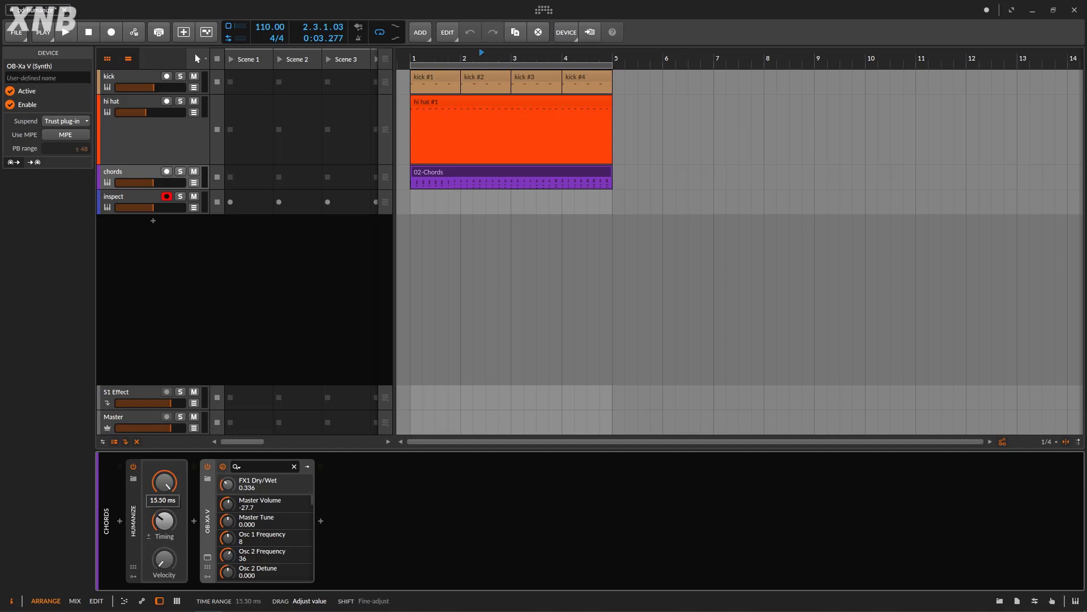
{"action": "left_click_drag", "start_coordinate": [165, 506], "coordinate": [164, 507]}
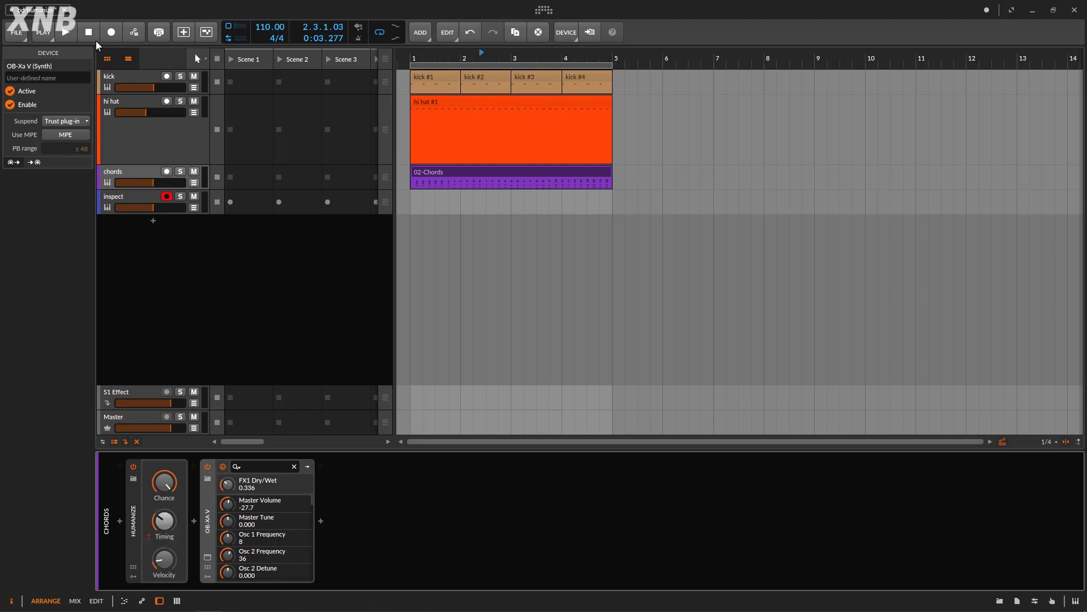
{"action": "left_click", "coordinate": [69, 35]}
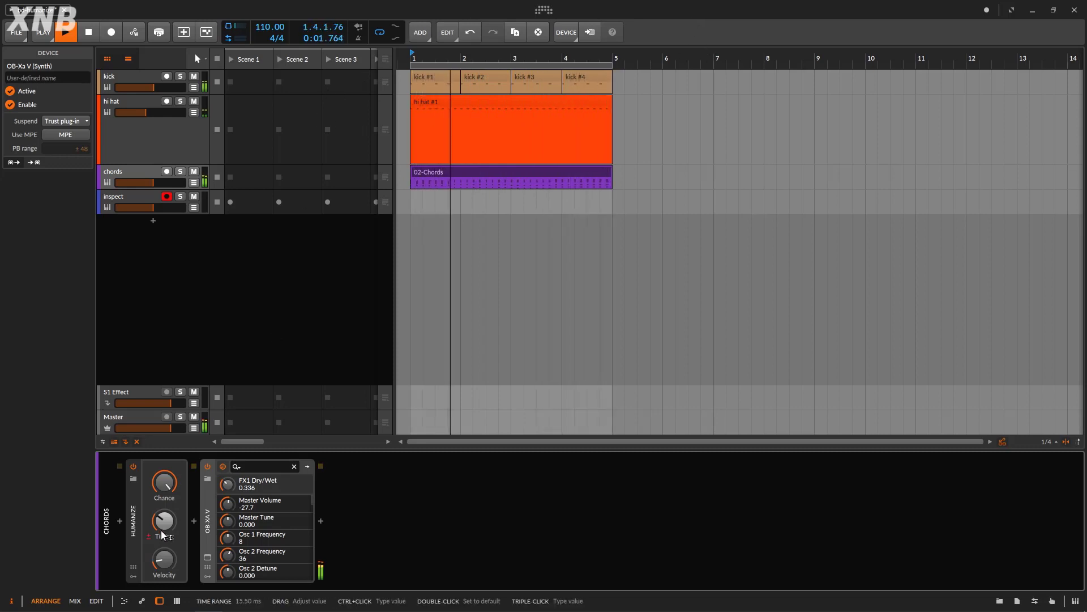
{"action": "left_click", "coordinate": [95, 34]}
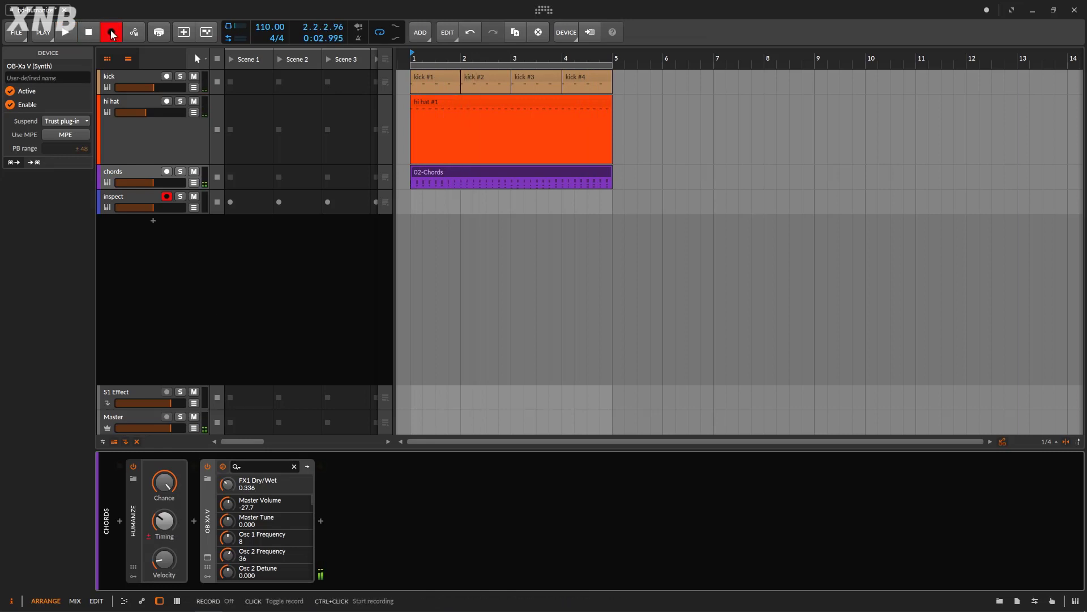
{"action": "left_click", "coordinate": [111, 34]}
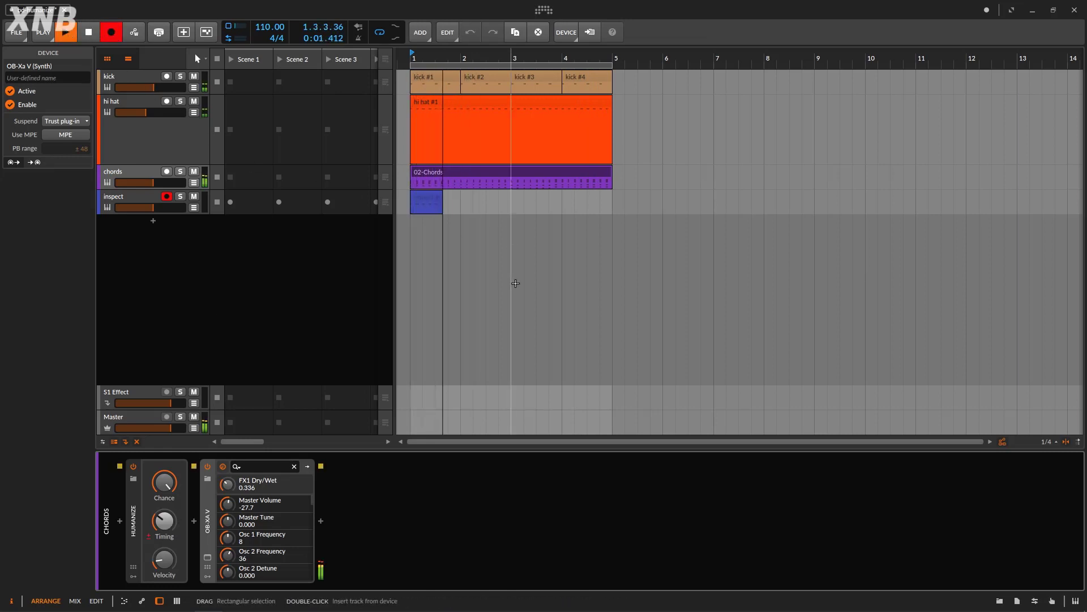
{"action": "left_click", "coordinate": [88, 32]}
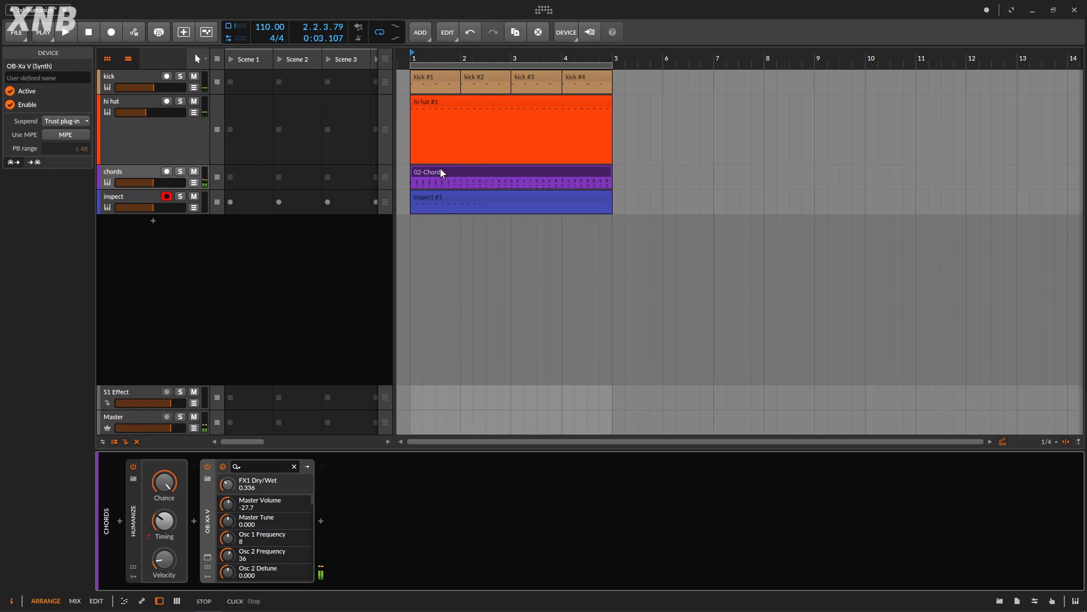
{"action": "left_click", "coordinate": [449, 198]}
{"action": "key", "text": "Delete"}
Step: Set the inspect track's input source to the chords track
{"action": "left_click", "coordinate": [145, 196]}
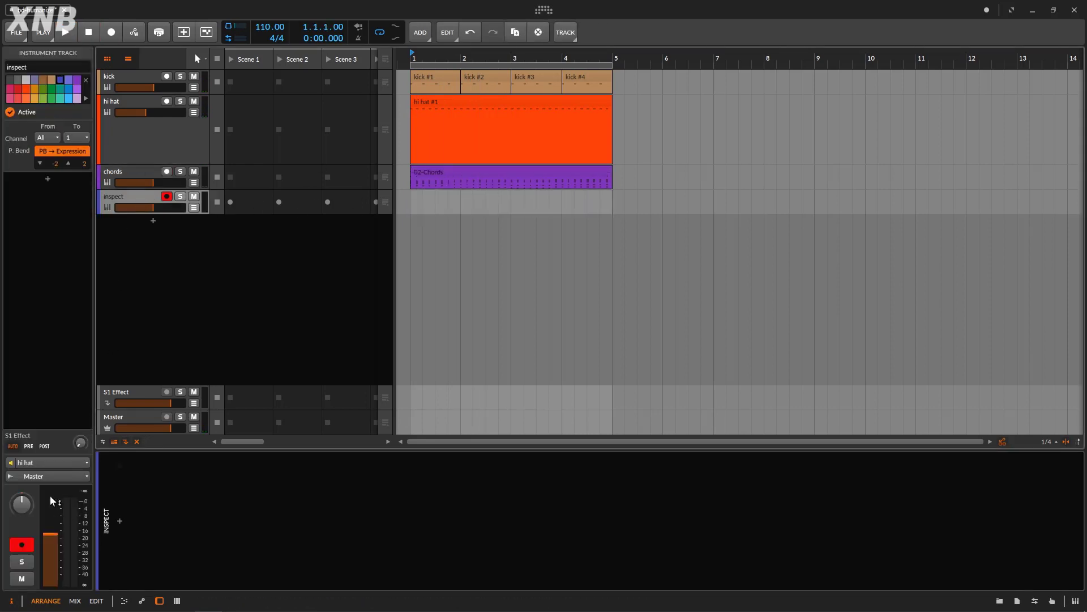
{"action": "left_click", "coordinate": [33, 464]}
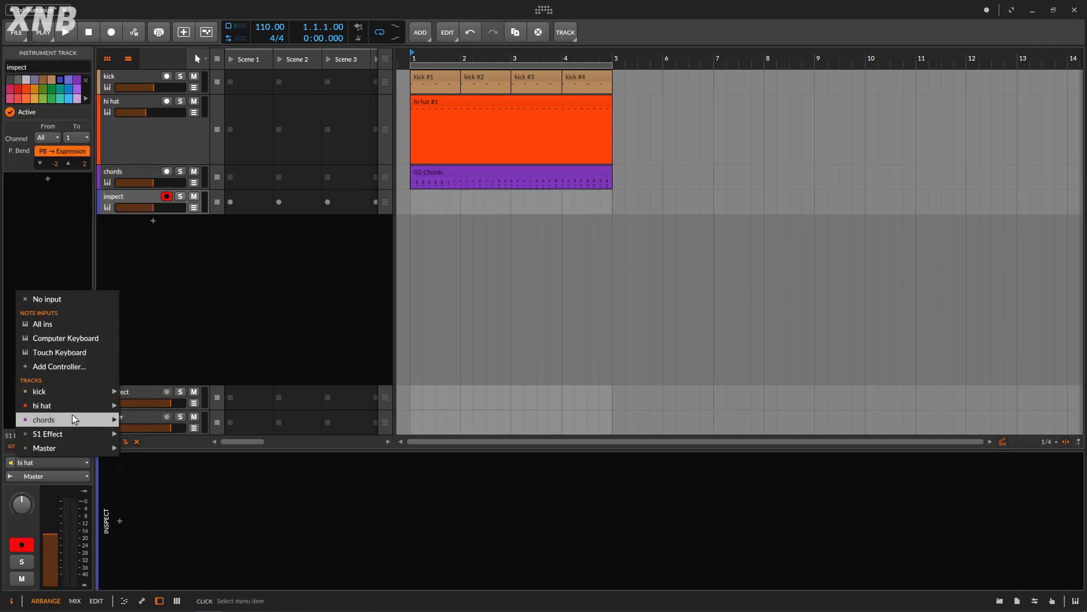
{"action": "mouse_move", "coordinate": [72, 417]}
{"action": "left_click", "coordinate": [143, 420]}
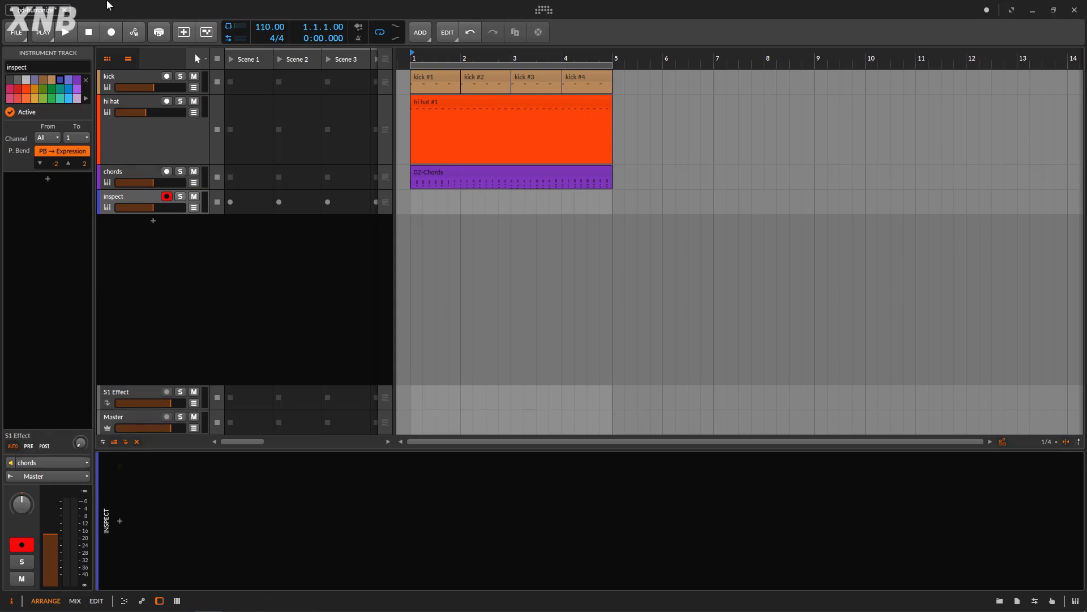
Step: Record the humanized chords onto the inspect track over the four-bar loop, making that track taller
{"action": "key", "text": "space"}
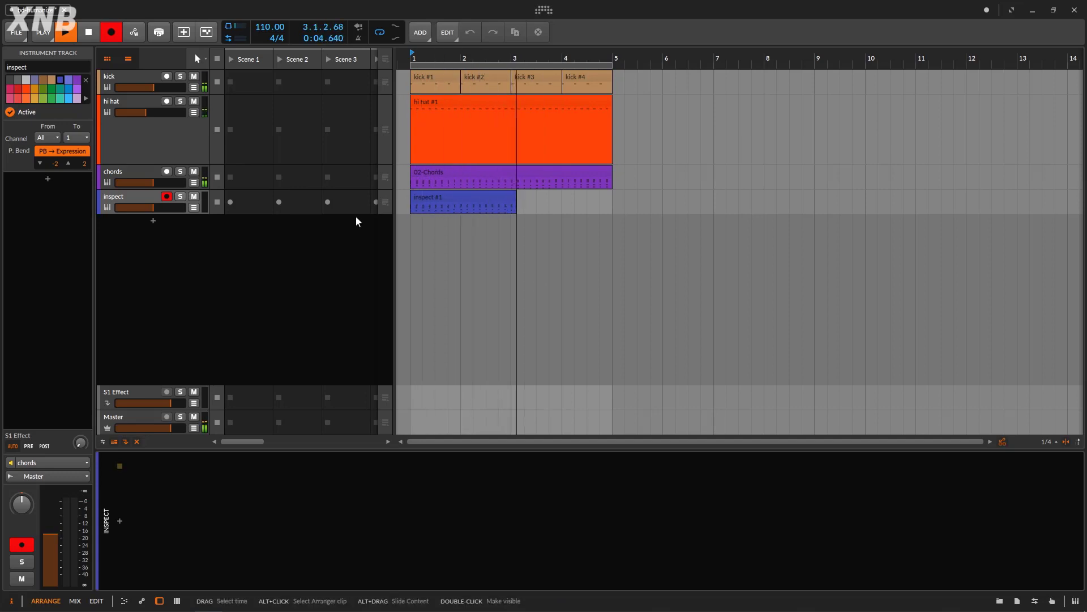
{"action": "left_click_drag", "start_coordinate": [153, 214], "coordinate": [160, 278]}
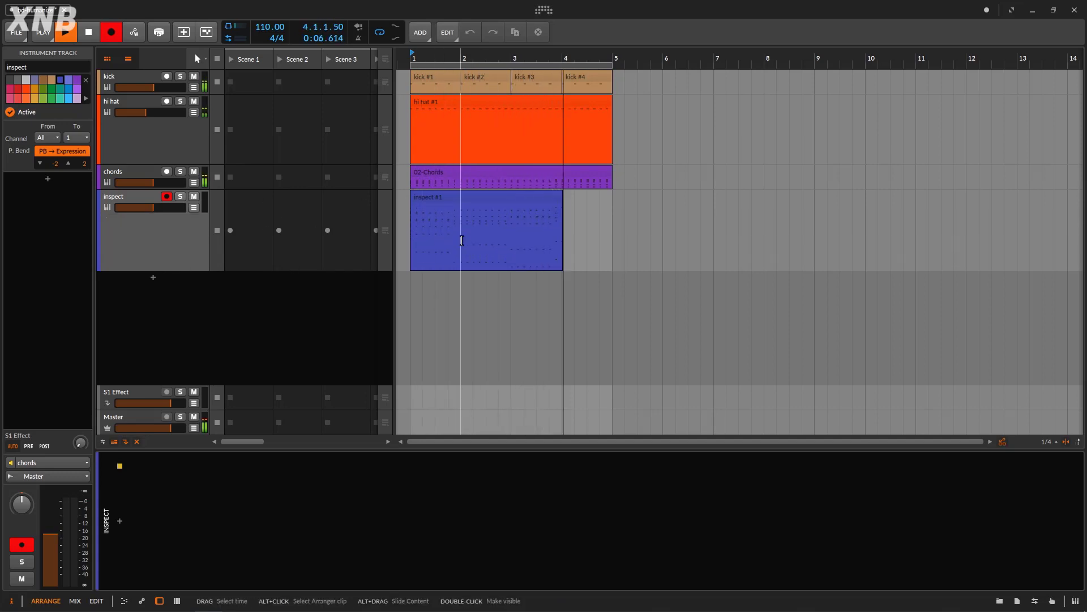
{"action": "left_click", "coordinate": [89, 32]}
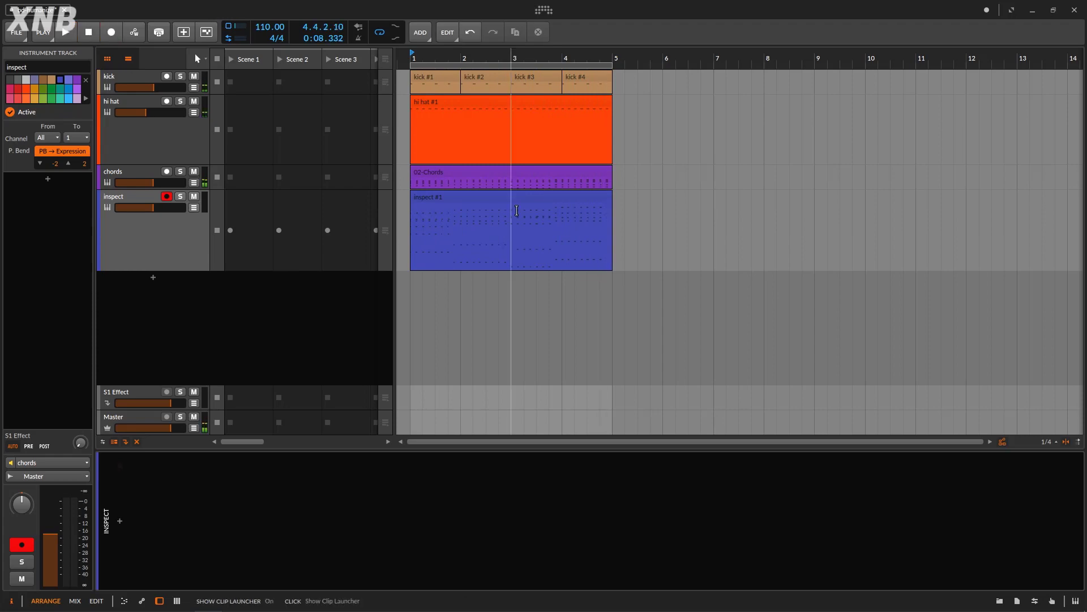
Step: Examine the timing and velocities of the chord notes in the recorded inspect clip against the Humanize settings on the chords track
{"action": "double_click", "coordinate": [505, 199]}
{"action": "scroll", "coordinate": [546, 444], "scroll_direction": "up", "scroll_amount": 4}
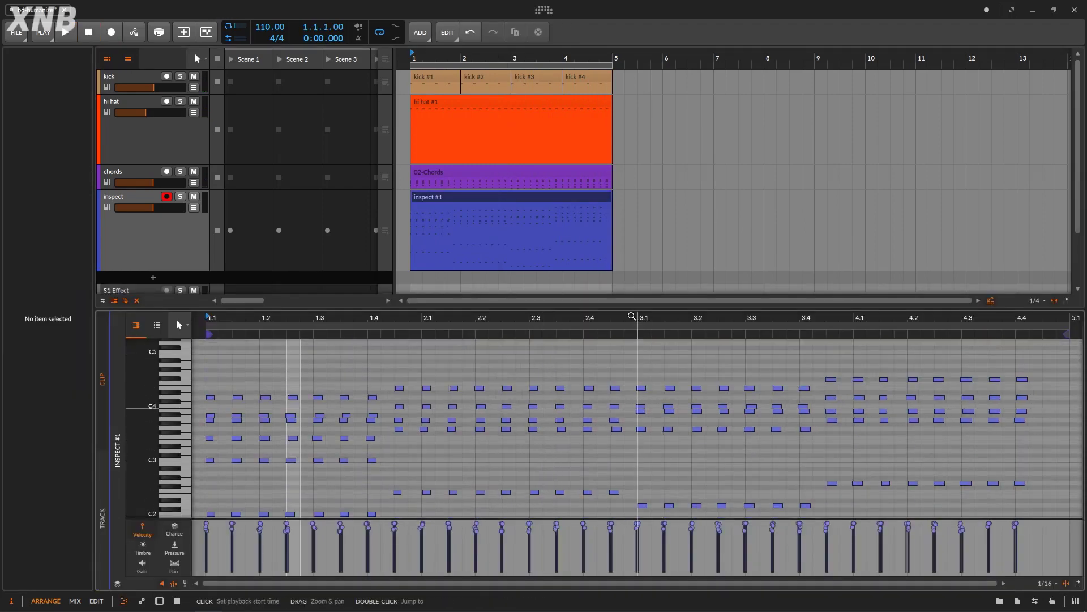
{"action": "left_click_drag", "start_coordinate": [631, 319], "coordinate": [637, 300]}
{"action": "key", "text": "d"}
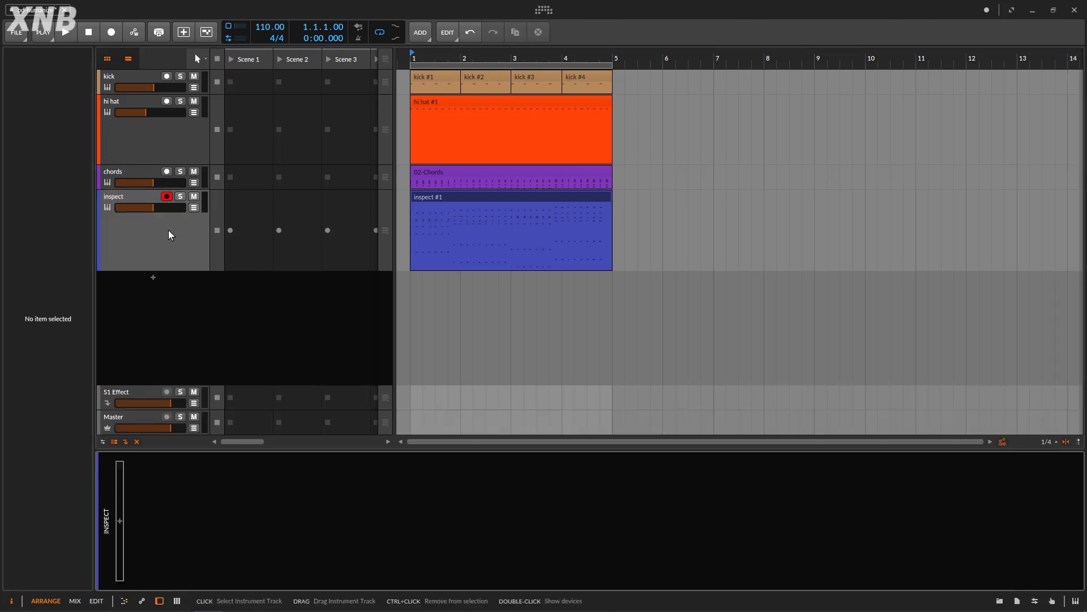
{"action": "left_click", "coordinate": [138, 169]}
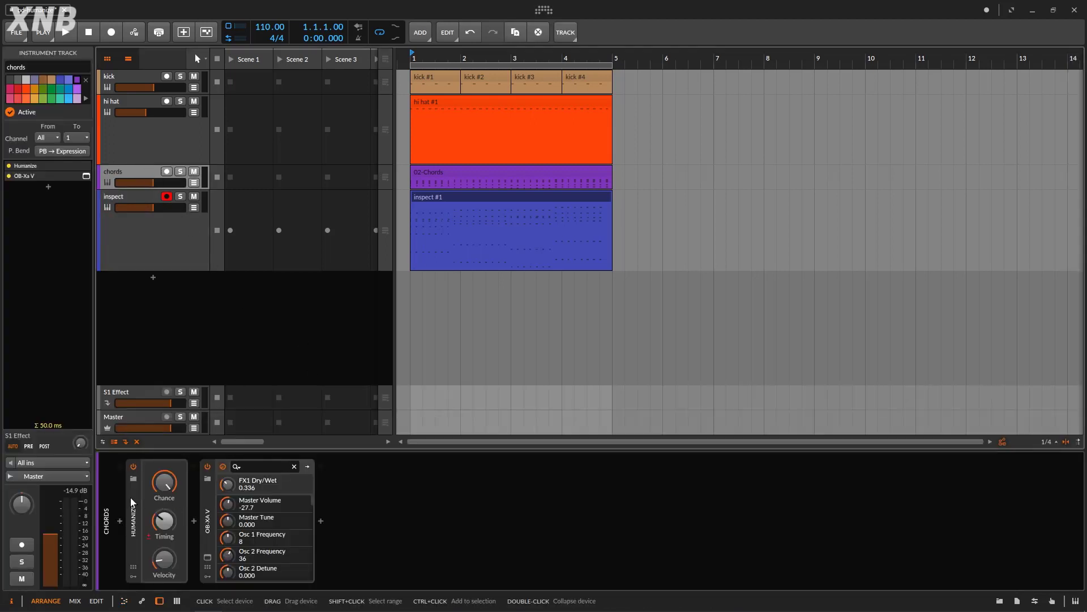
{"action": "left_click", "coordinate": [483, 195]}
{"action": "double_click", "coordinate": [484, 195]}
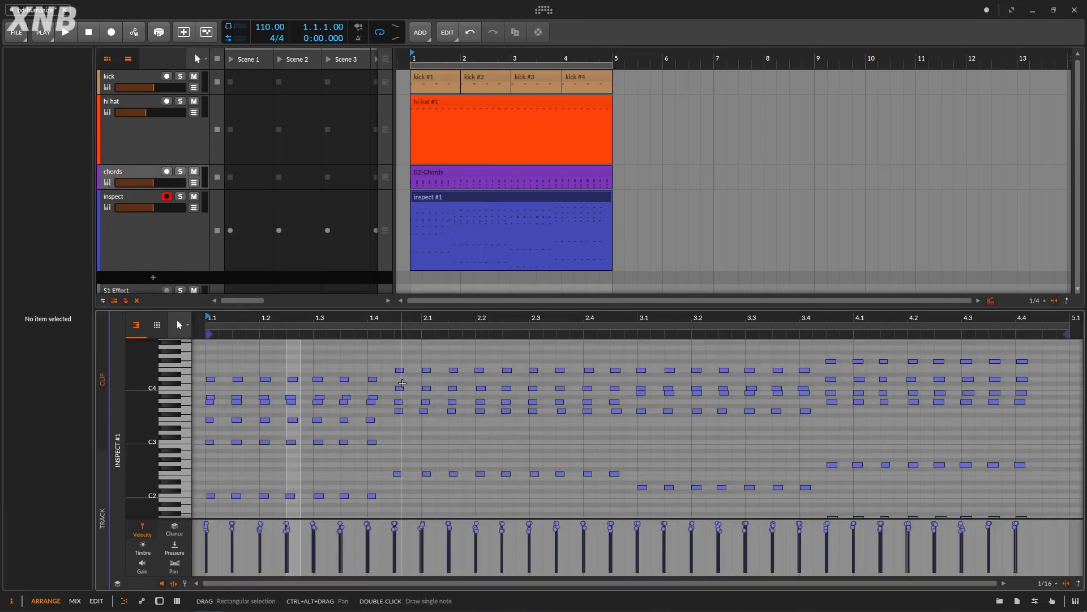
Step: Reduce the Humanize Timing on the chords track to 3.75 ms and adjust its Velocity amount
{"action": "scroll", "coordinate": [453, 395], "scroll_direction": "up", "scroll_amount": 4}
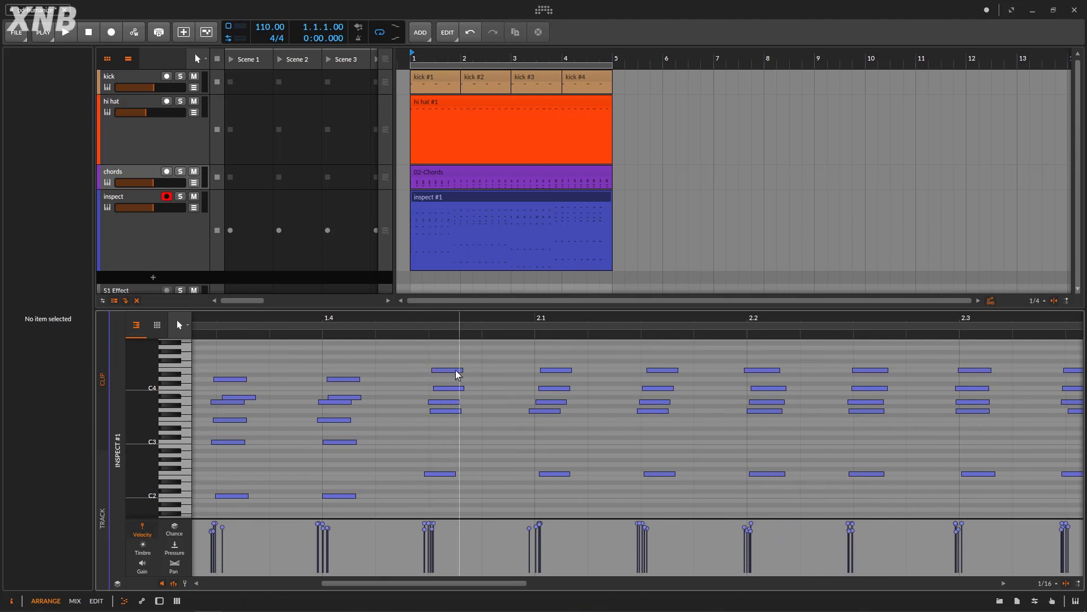
{"action": "scroll", "coordinate": [510, 499], "scroll_direction": "down", "scroll_amount": 2}
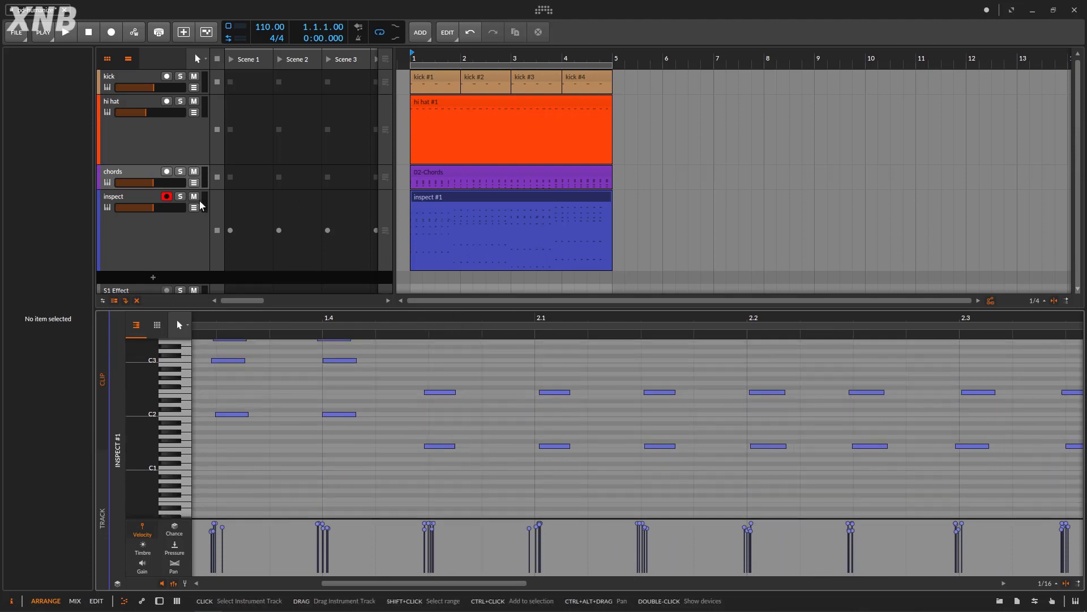
{"action": "double_click", "coordinate": [145, 169]}
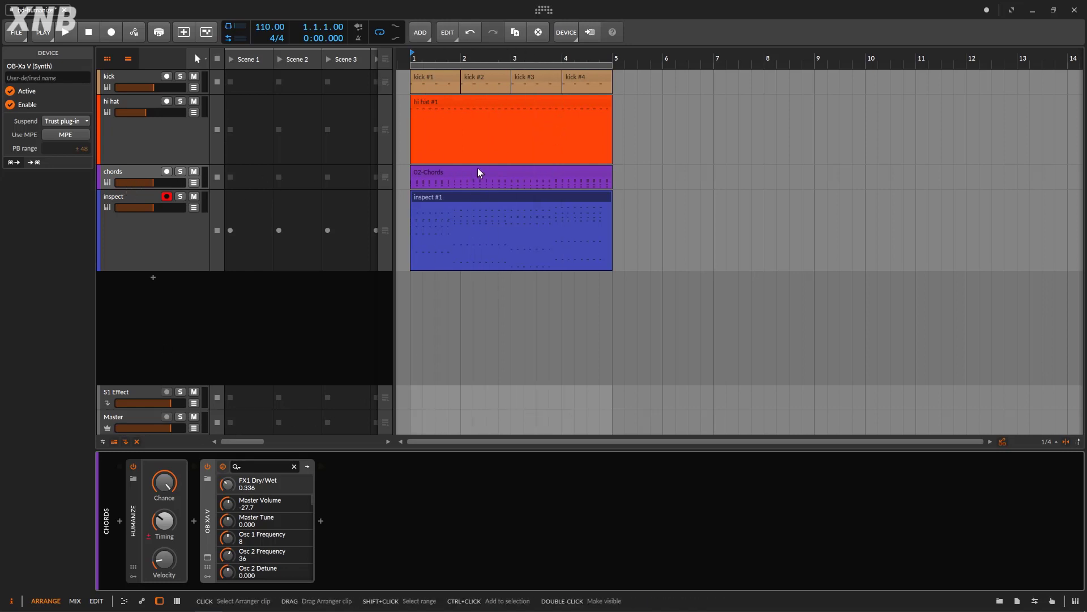
{"action": "left_click", "coordinate": [145, 178]}
{"action": "left_click_drag", "start_coordinate": [163, 521], "coordinate": [163, 520]}
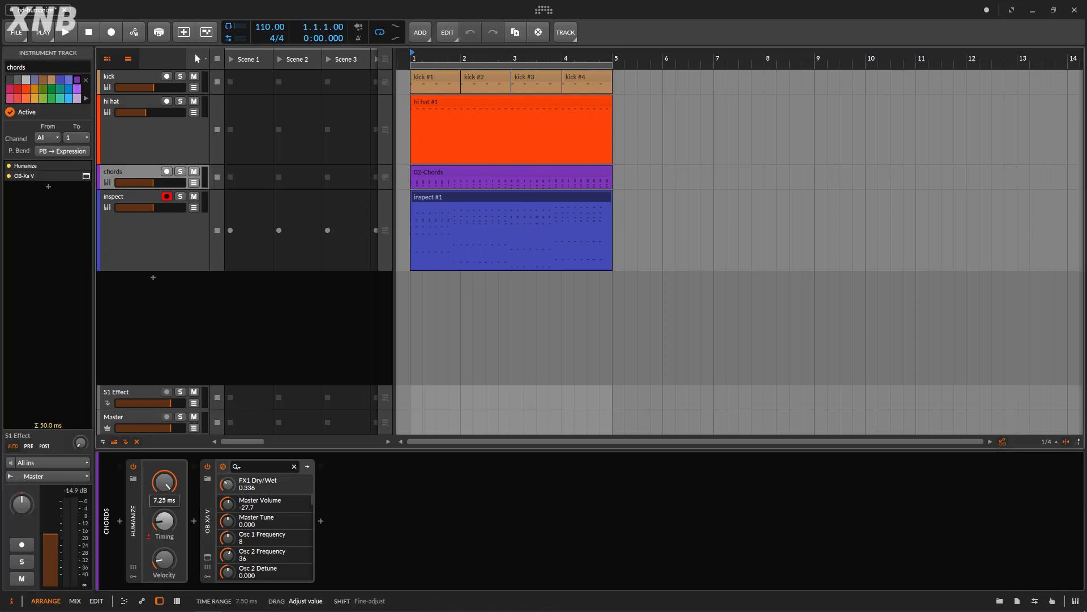
{"action": "double_click", "coordinate": [484, 198]}
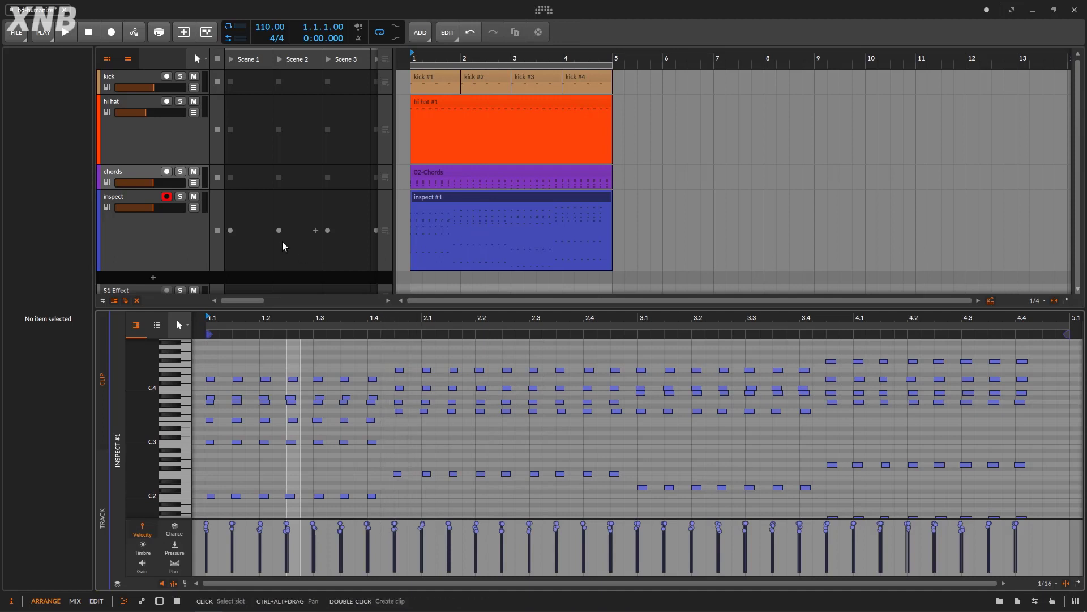
{"action": "double_click", "coordinate": [141, 171]}
{"action": "left_click_drag", "start_coordinate": [165, 520], "coordinate": [164, 520]}
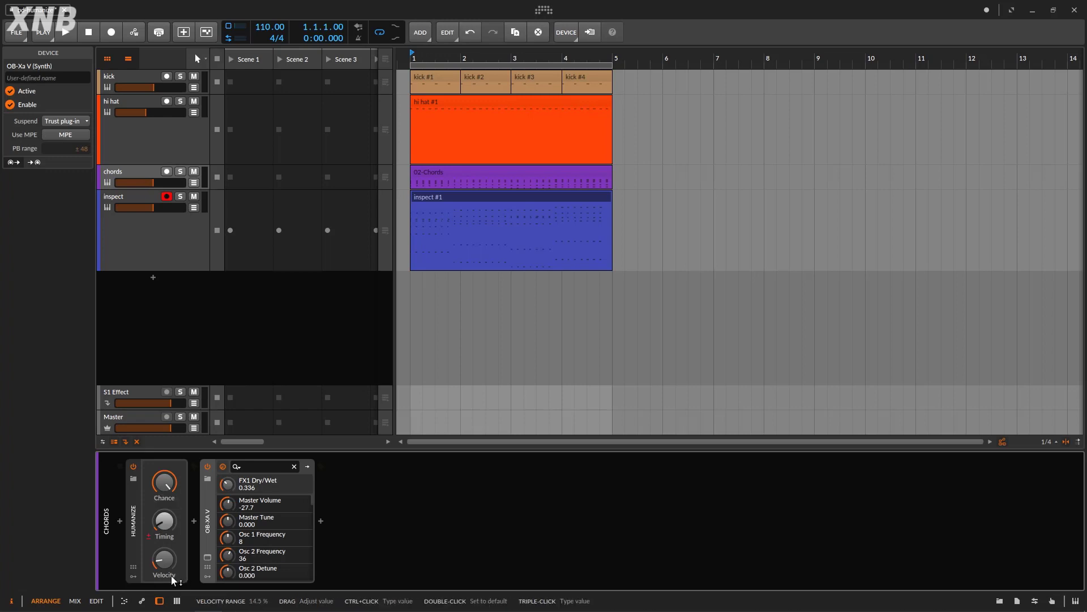
{"action": "left_click_drag", "start_coordinate": [165, 560], "coordinate": [165, 561]}
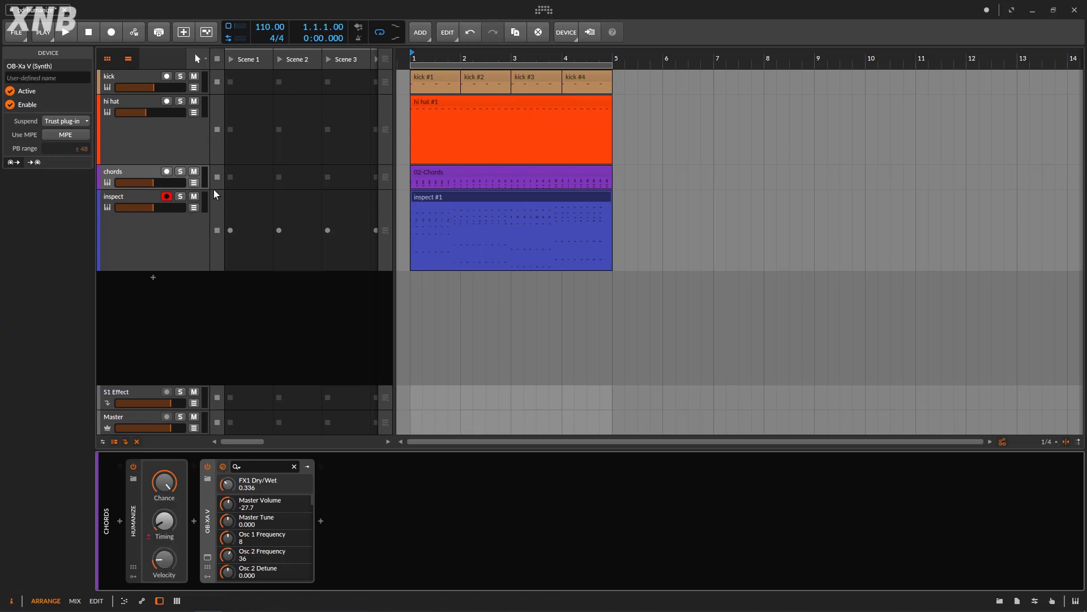
Step: Replace the inspect track's clip with a new four-bar recording of the chords using the reduced Humanize timing
{"action": "left_click", "coordinate": [501, 195]}
{"action": "key", "text": "Delete"}
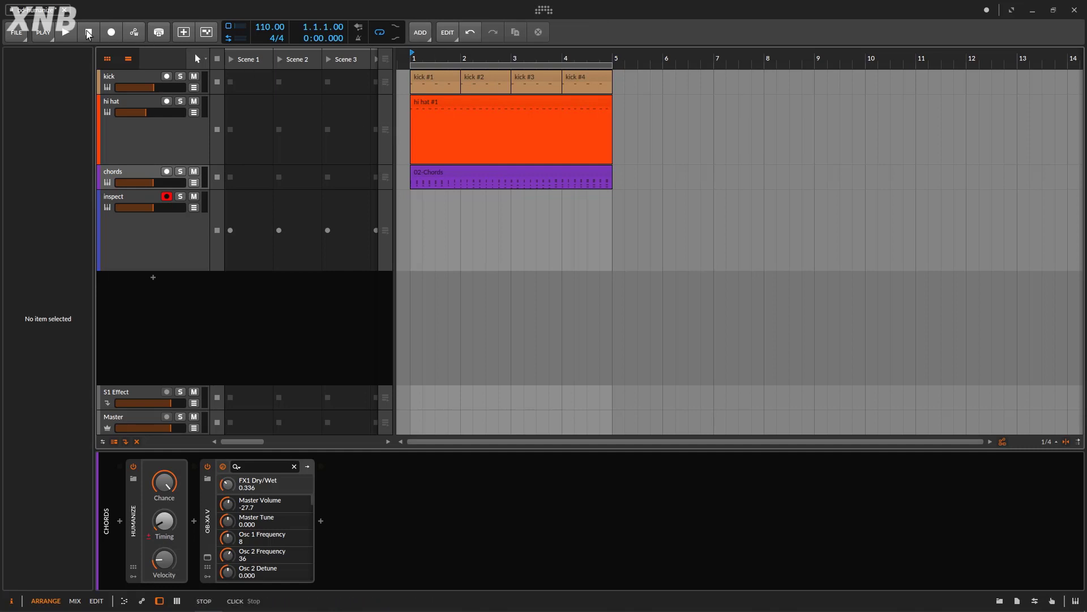
{"action": "left_click", "coordinate": [111, 31]}
{"action": "left_click", "coordinate": [67, 33]}
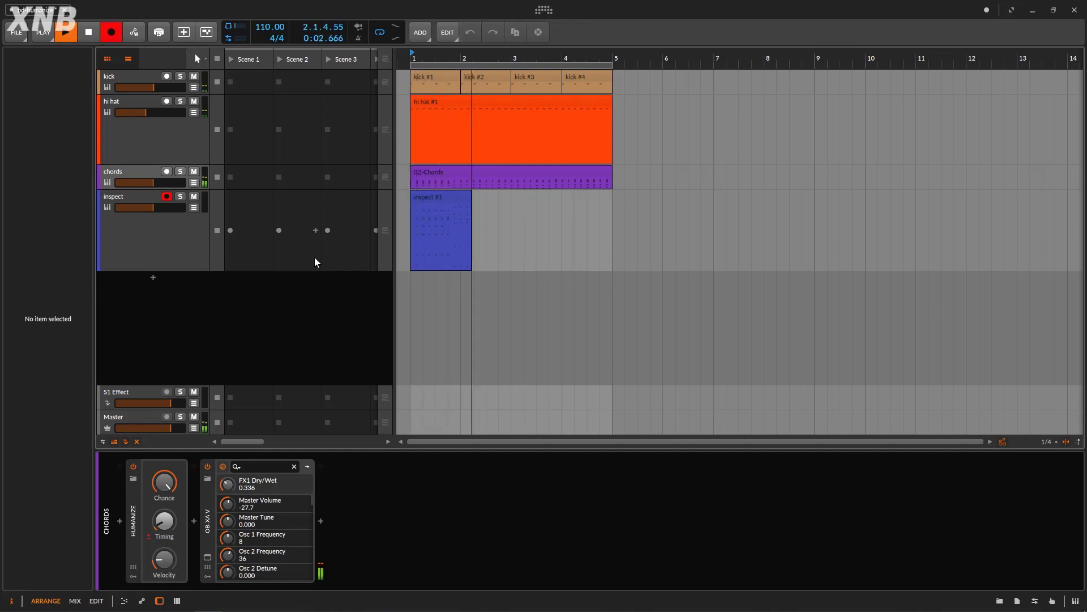
{"action": "left_click", "coordinate": [90, 33]}
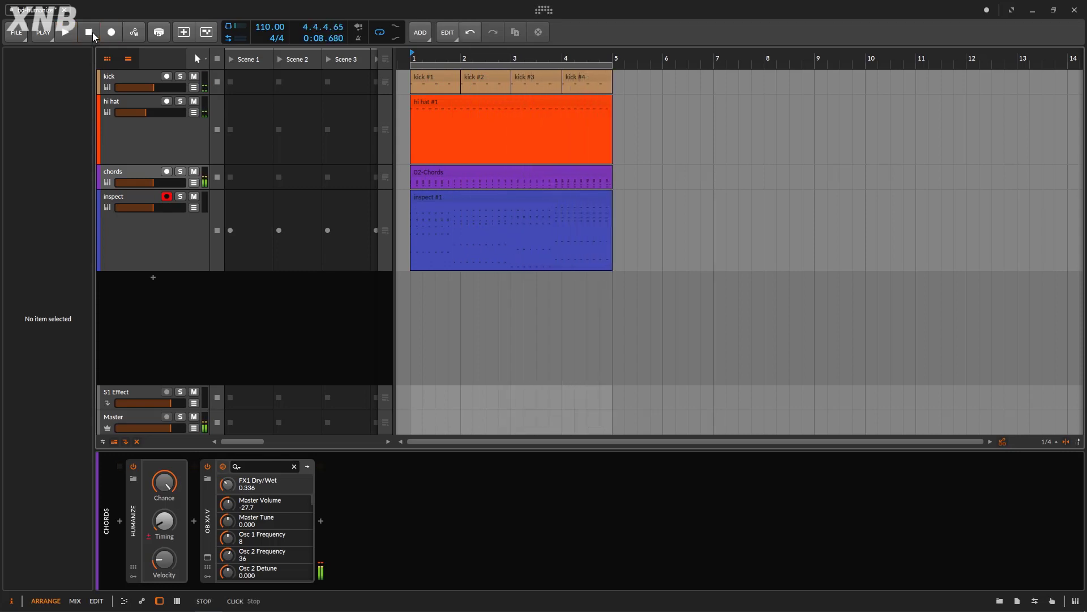
{"action": "left_click", "coordinate": [91, 32]}
Step: Examine note timing and velocities in the new inspect recording and compare them with the chords track's Humanize settings
{"action": "double_click", "coordinate": [494, 197]}
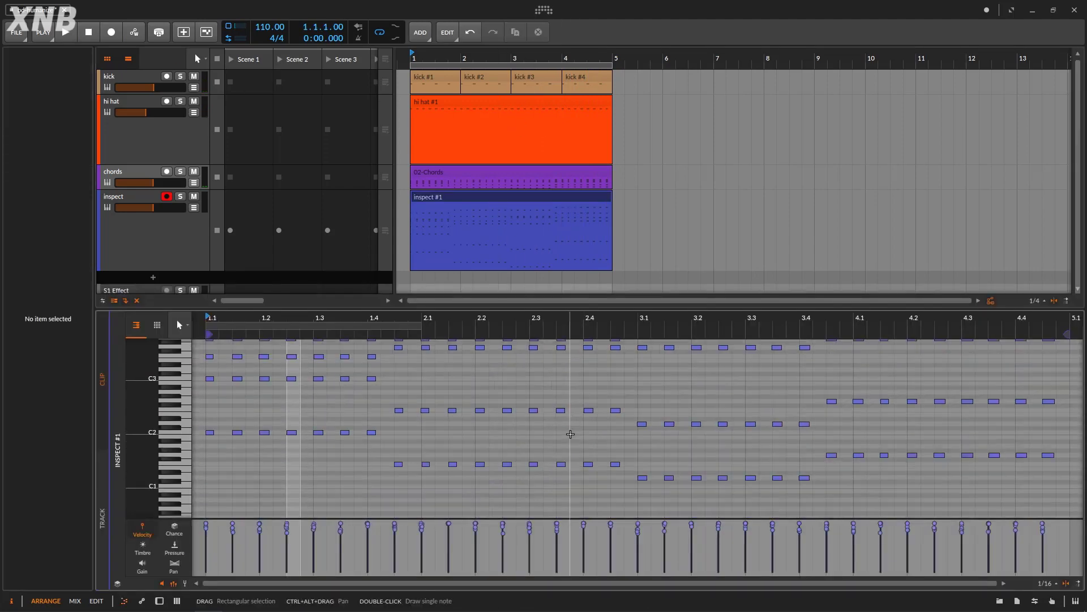
{"action": "scroll", "coordinate": [571, 434], "scroll_direction": "up", "scroll_amount": 3}
{"action": "left_click_drag", "start_coordinate": [440, 318], "coordinate": [449, 357]}
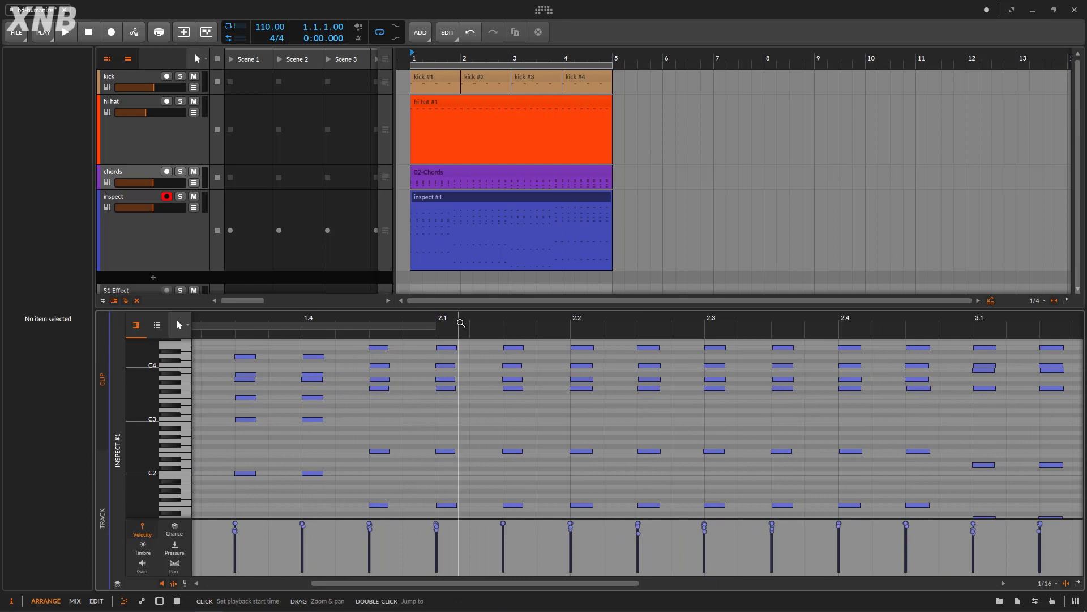
{"action": "left_click_drag", "start_coordinate": [460, 323], "coordinate": [444, 282]}
{"action": "scroll", "coordinate": [588, 204], "scroll_direction": "down", "scroll_amount": 2}
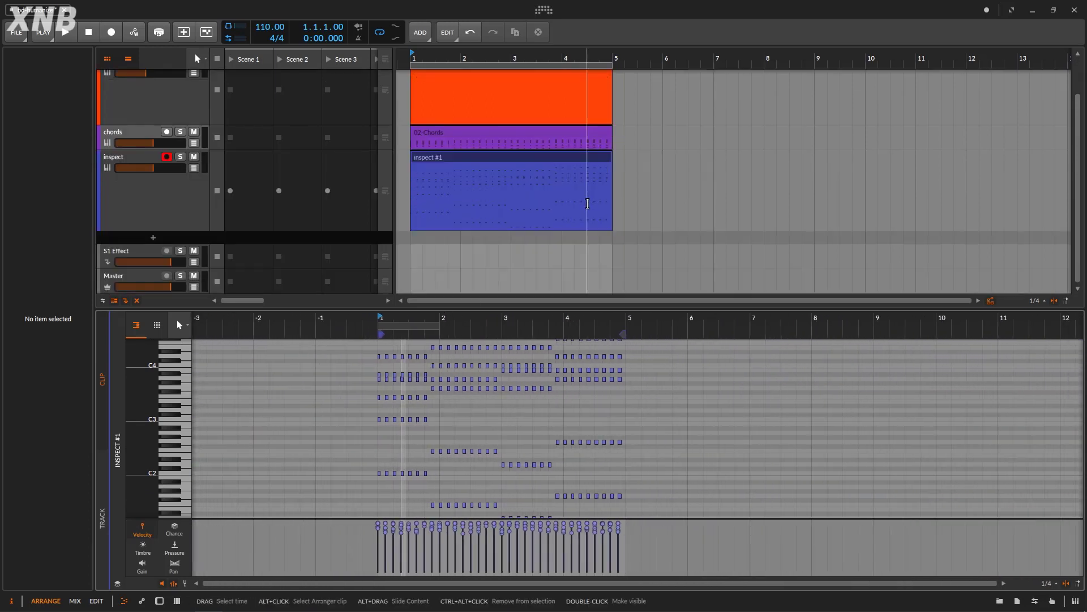
{"action": "double_click", "coordinate": [134, 137]}
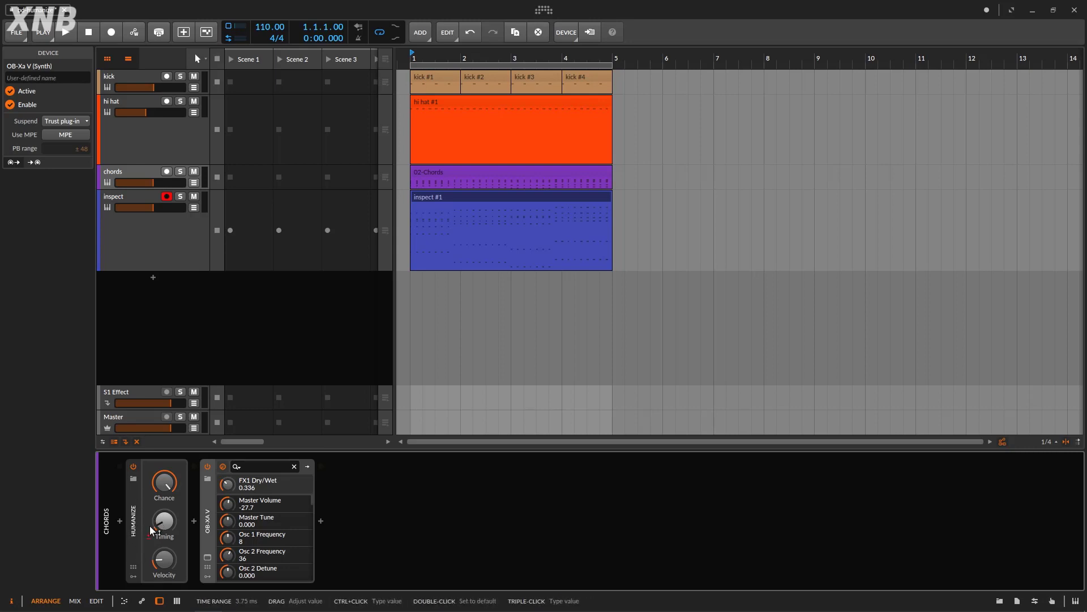
Step: Delete the recorded chords clip from the inspect track
{"action": "left_click", "coordinate": [542, 199]}
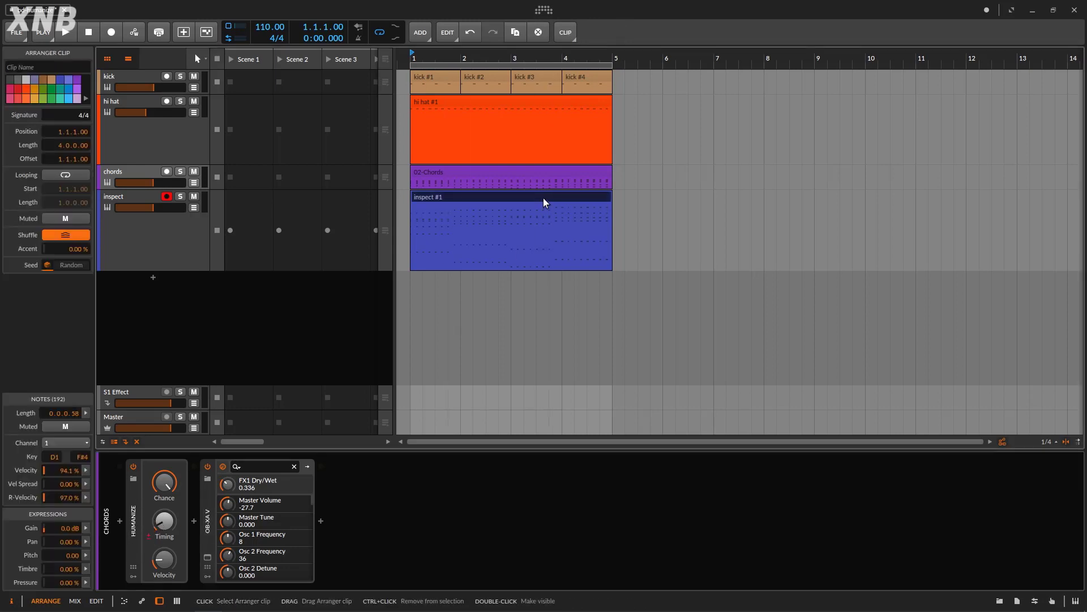
{"action": "key", "text": "Delete"}
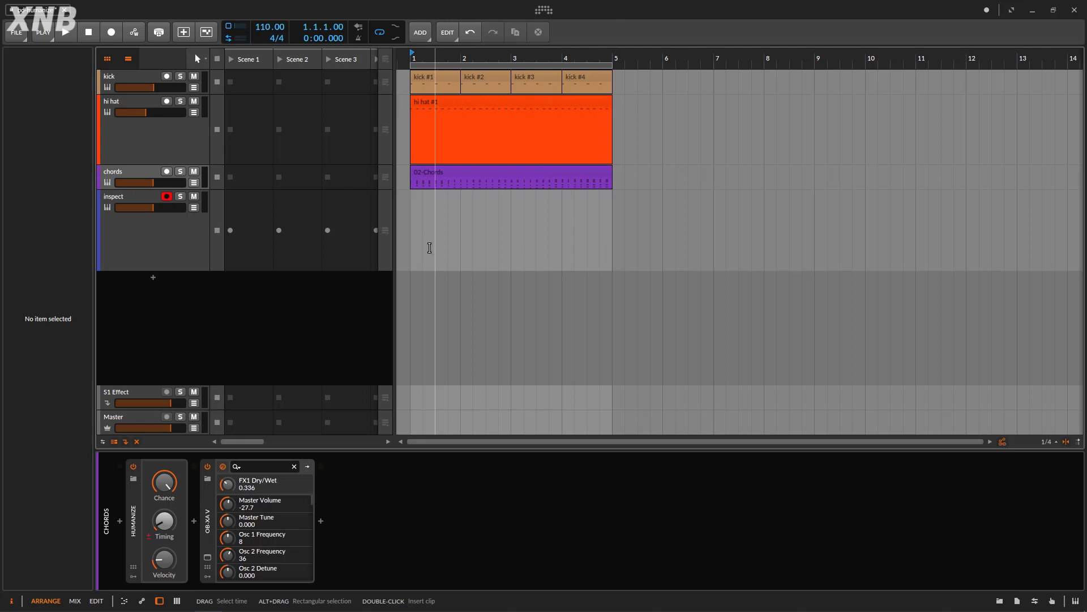